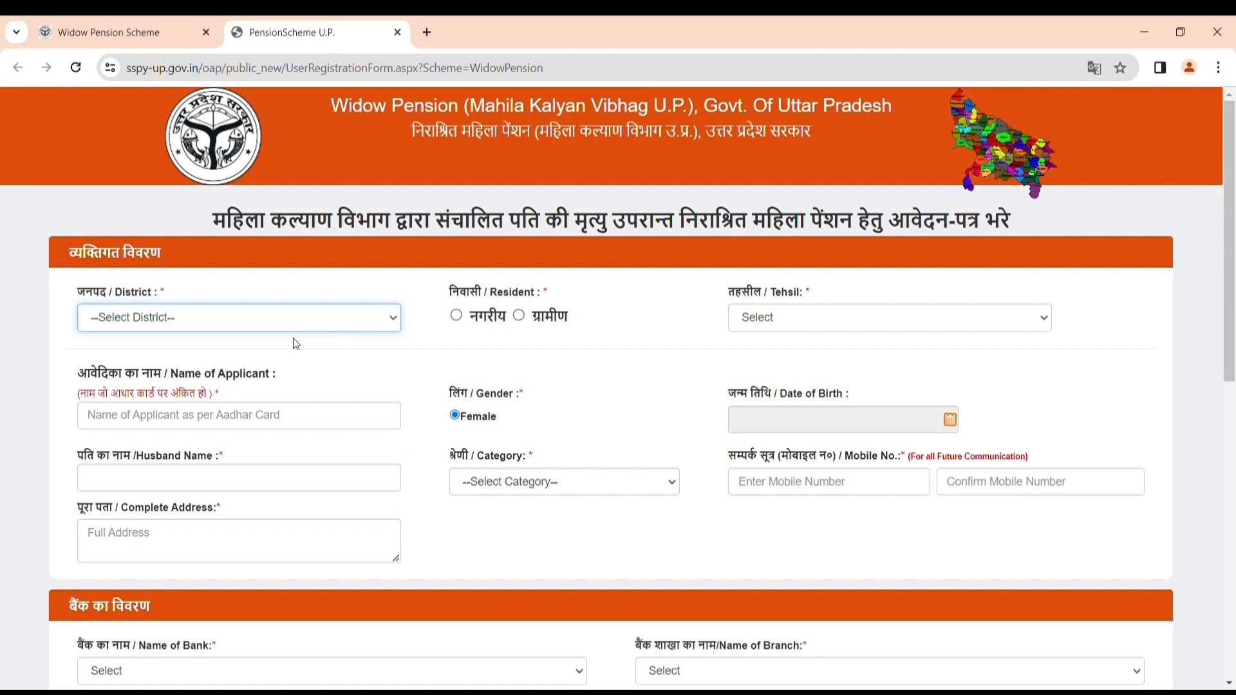
Set rural BAREILLY, tehsil Meerganj, block SHERGARH, and ORANGABAD as gram panchayat and village.
click(128, 559)
click(519, 316)
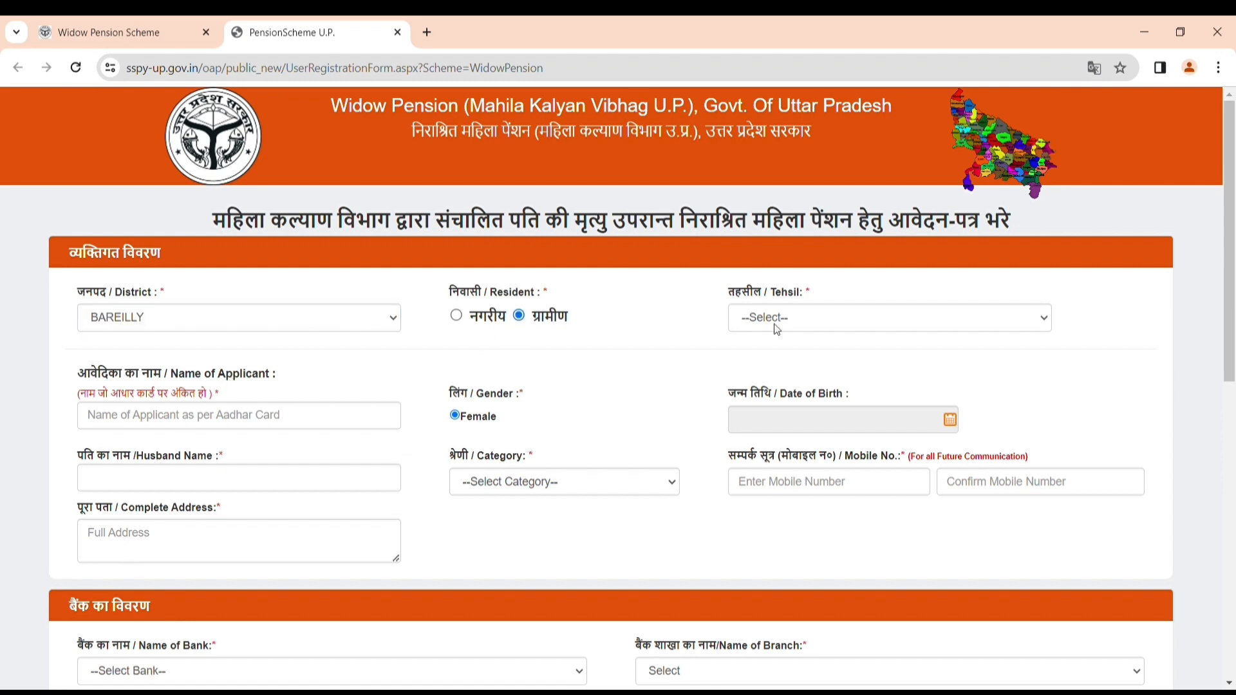
click(812, 325)
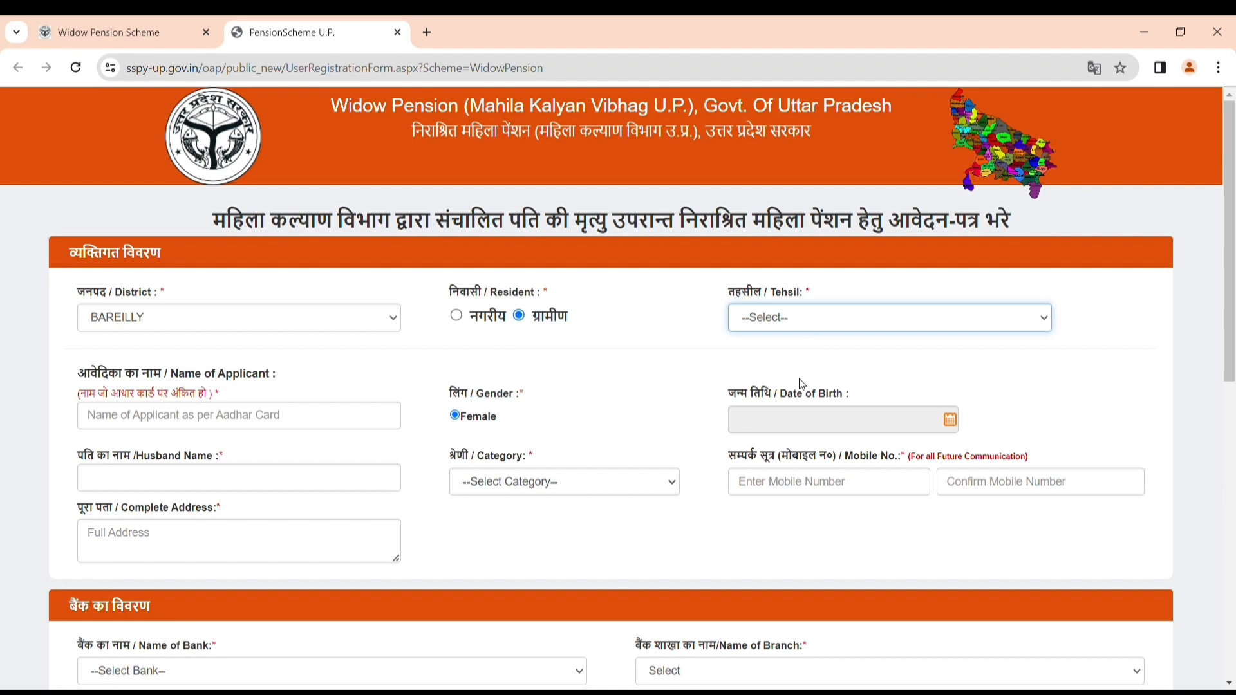
click(786, 415)
click(221, 387)
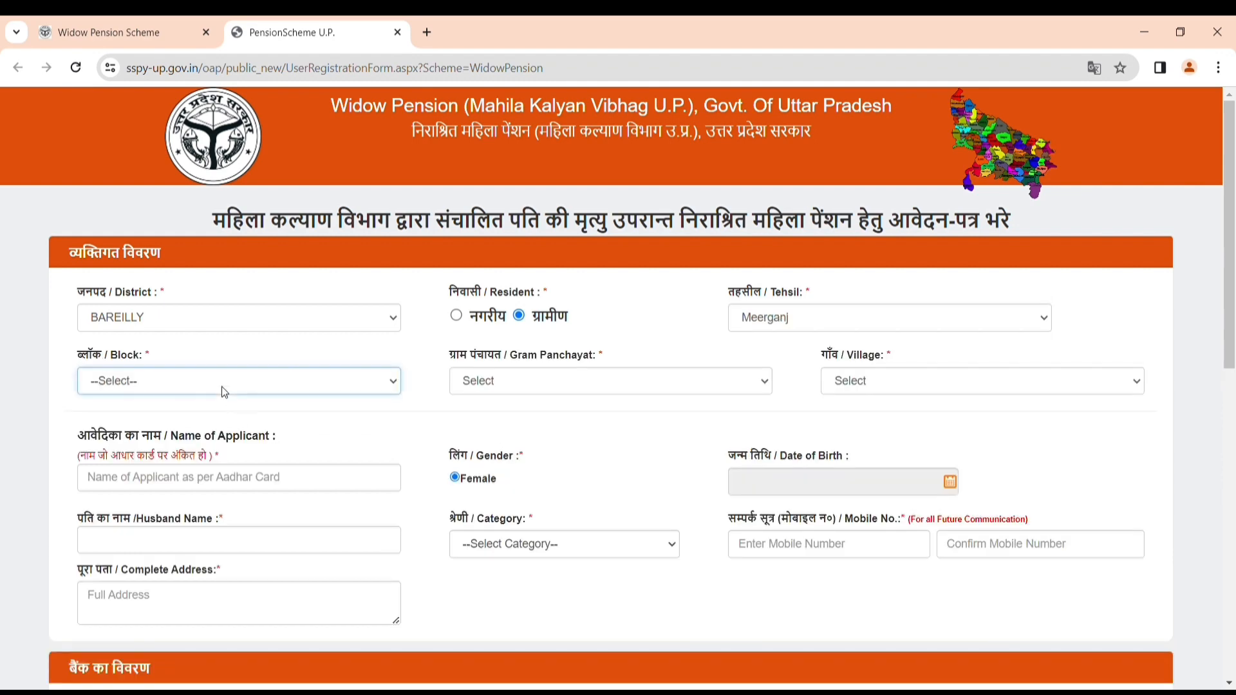
click(146, 474)
click(495, 372)
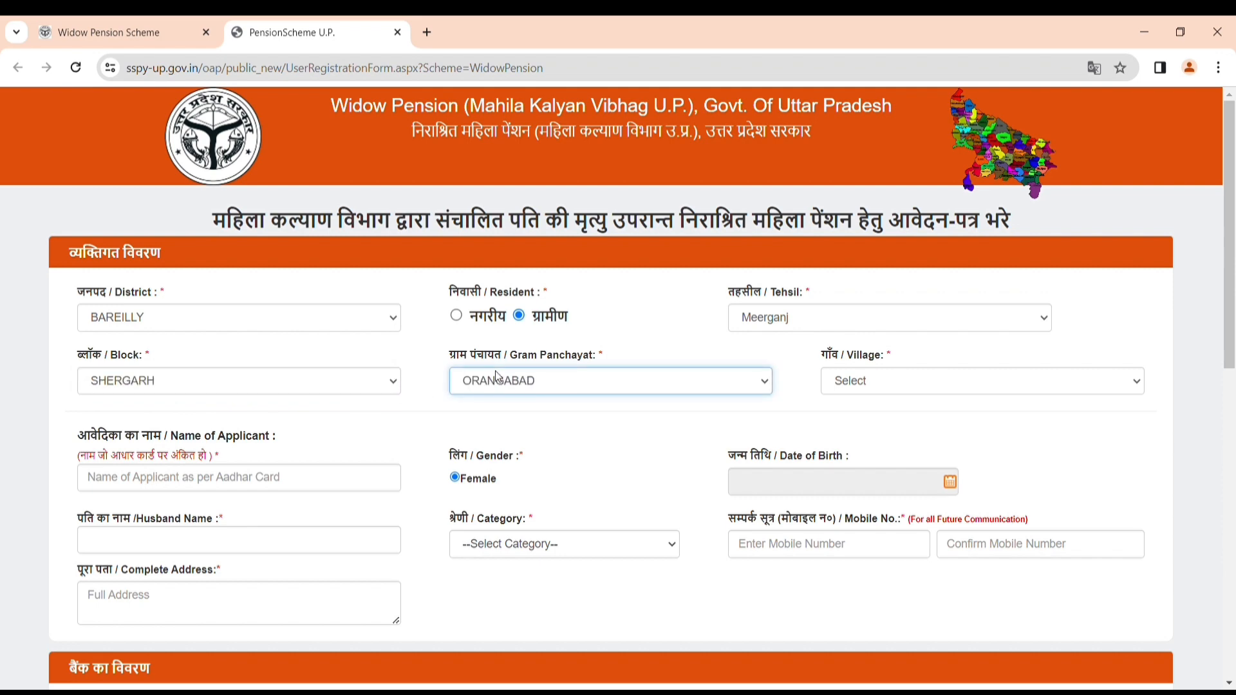
click(894, 386)
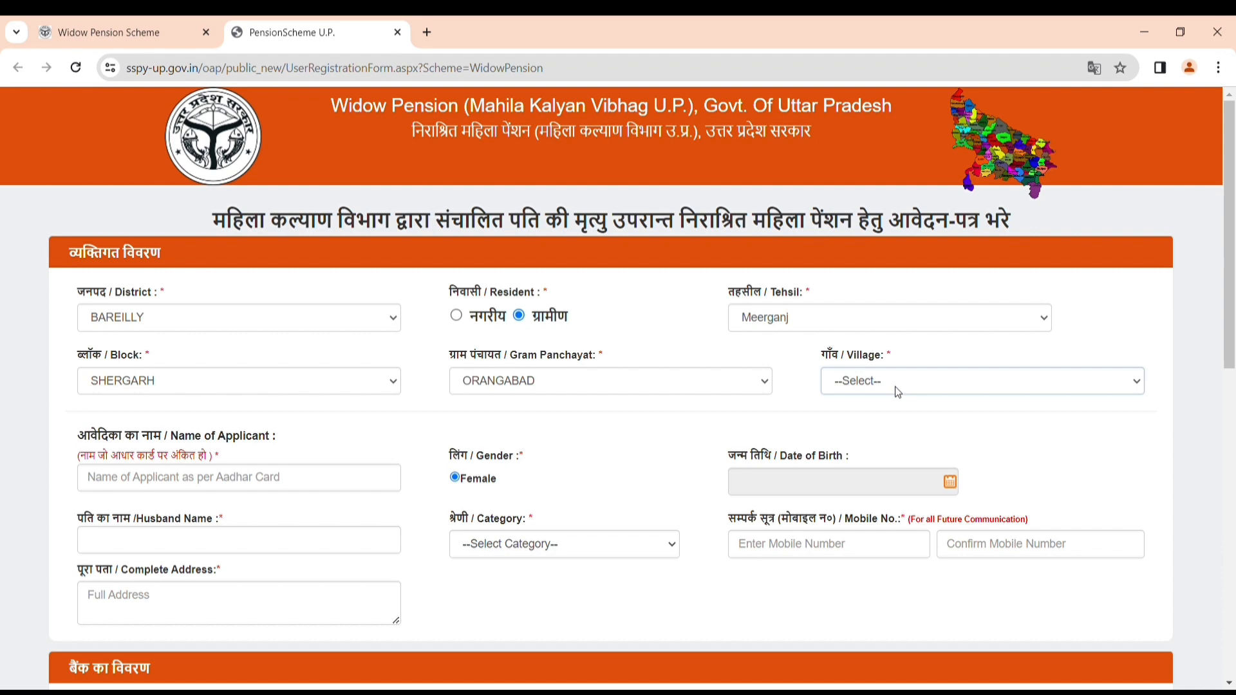
click(892, 426)
click(222, 492)
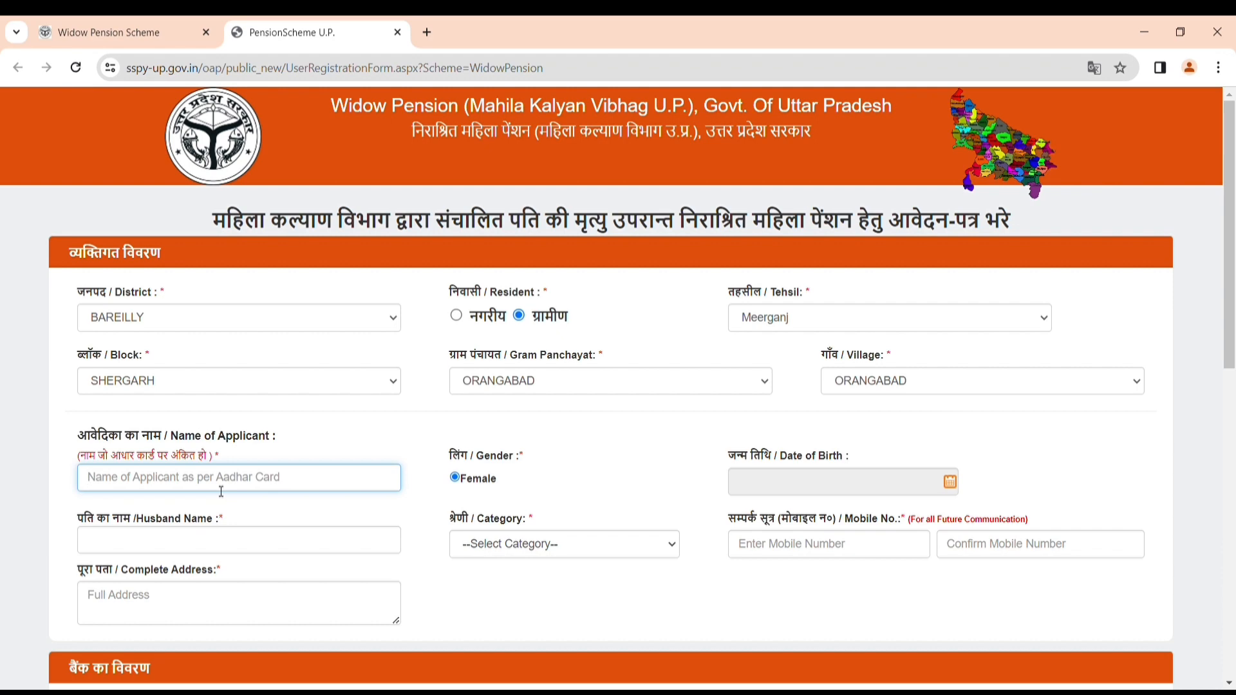
Enter the applicant's name in the Name of Applicant field.
text(K)
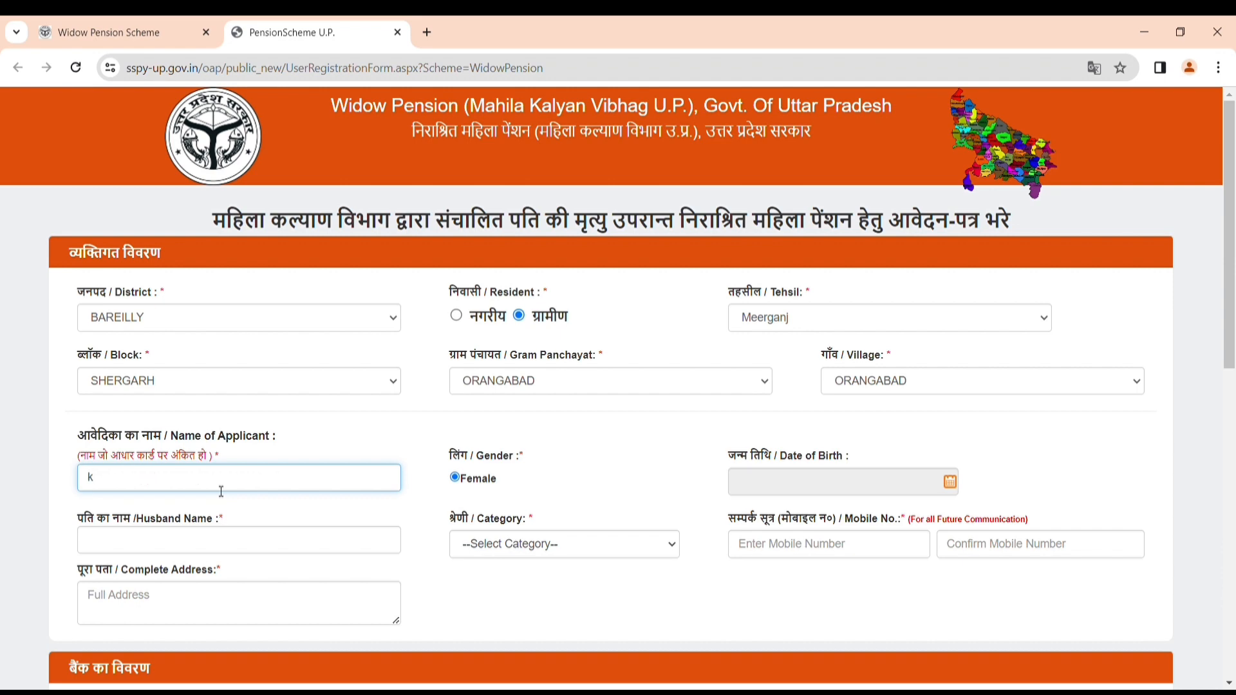
key(BackSpace)
text(KALAVATI)
click(958, 488)
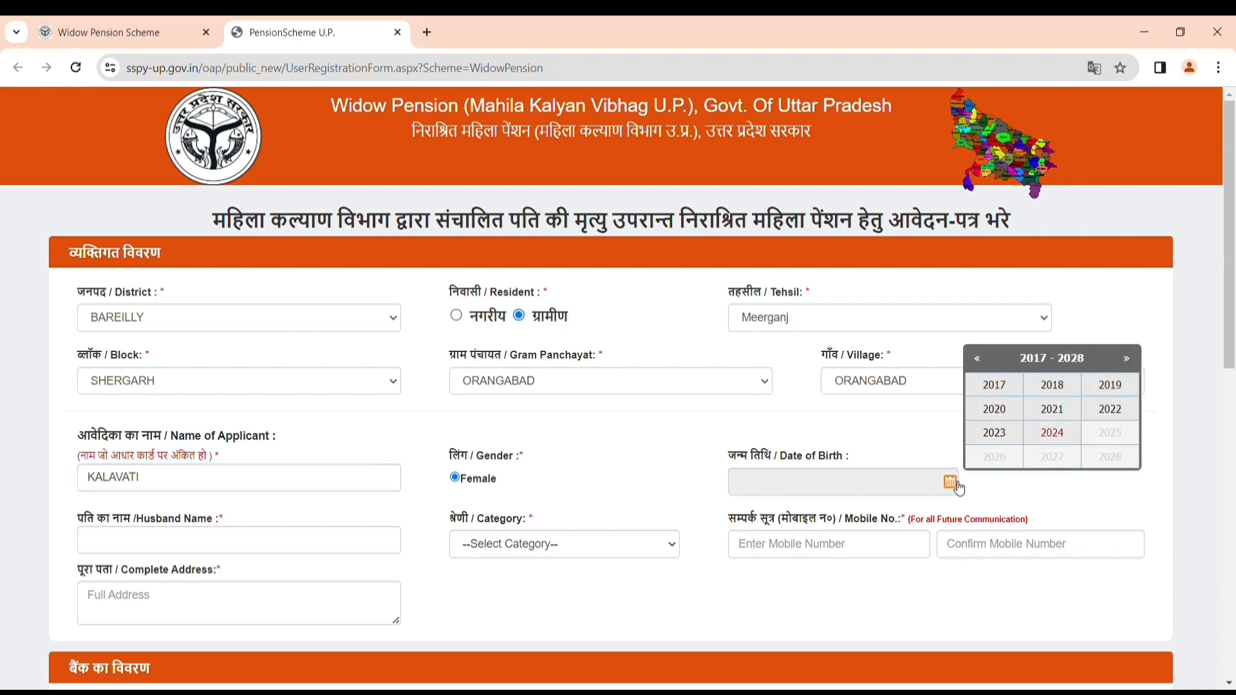
click(983, 360)
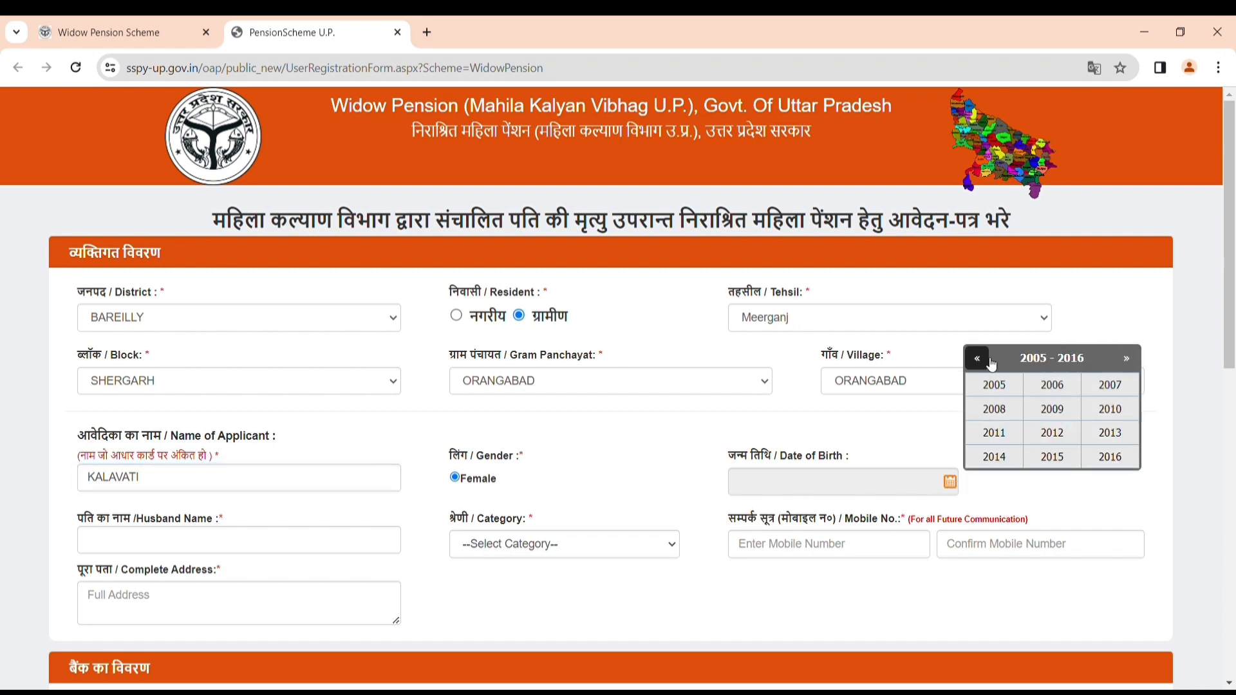
click(991, 365)
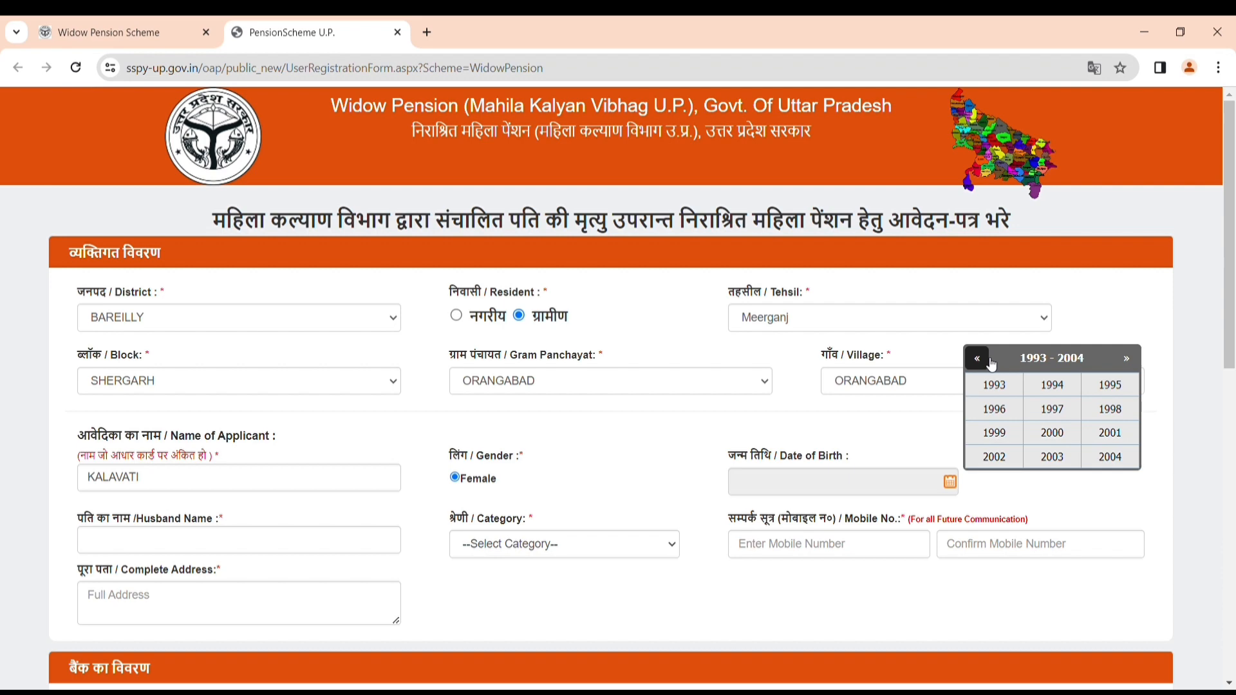
click(991, 364)
click(1052, 459)
click(1054, 461)
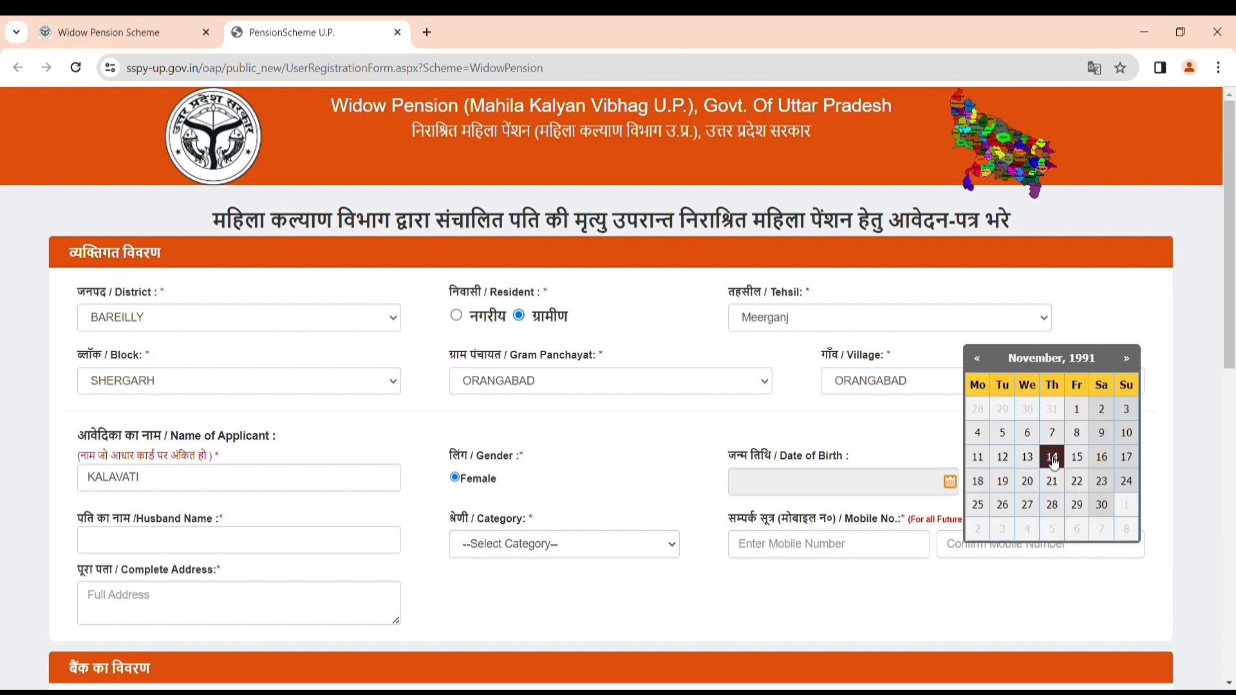
click(1078, 410)
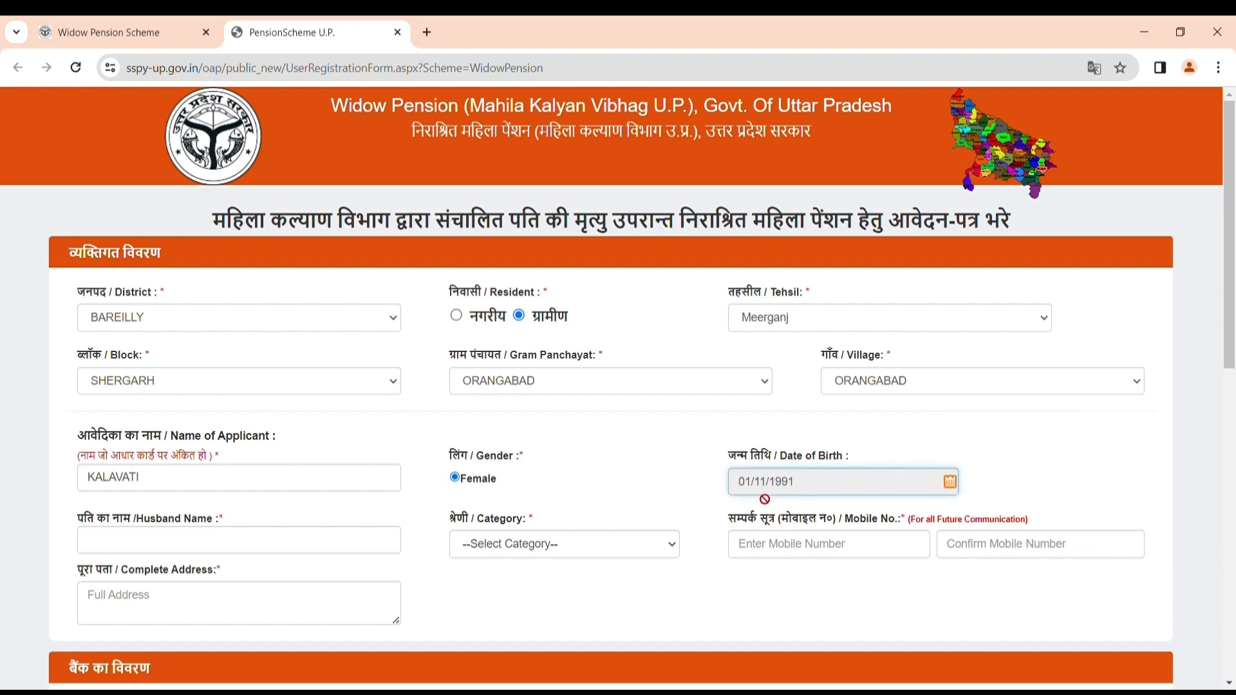
click(247, 540)
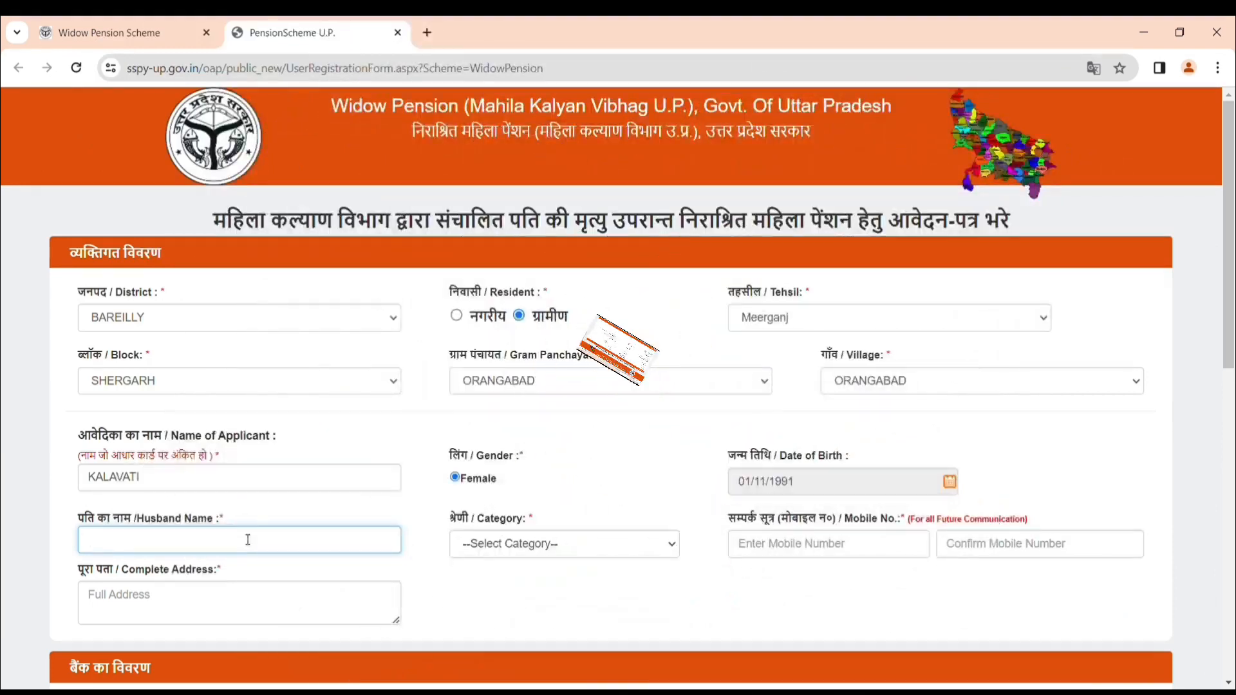
Enter the husband's name and choose OBC as the category.
text(O)
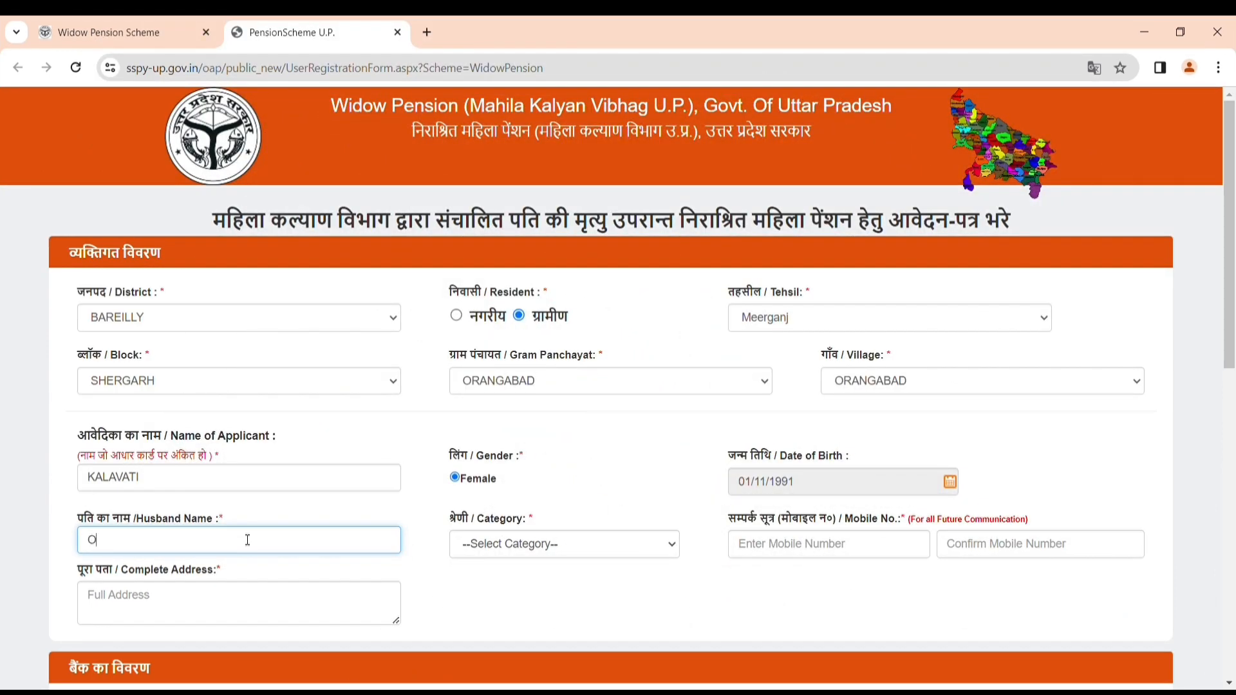
text(MACHARAN)
click(551, 549)
click(502, 608)
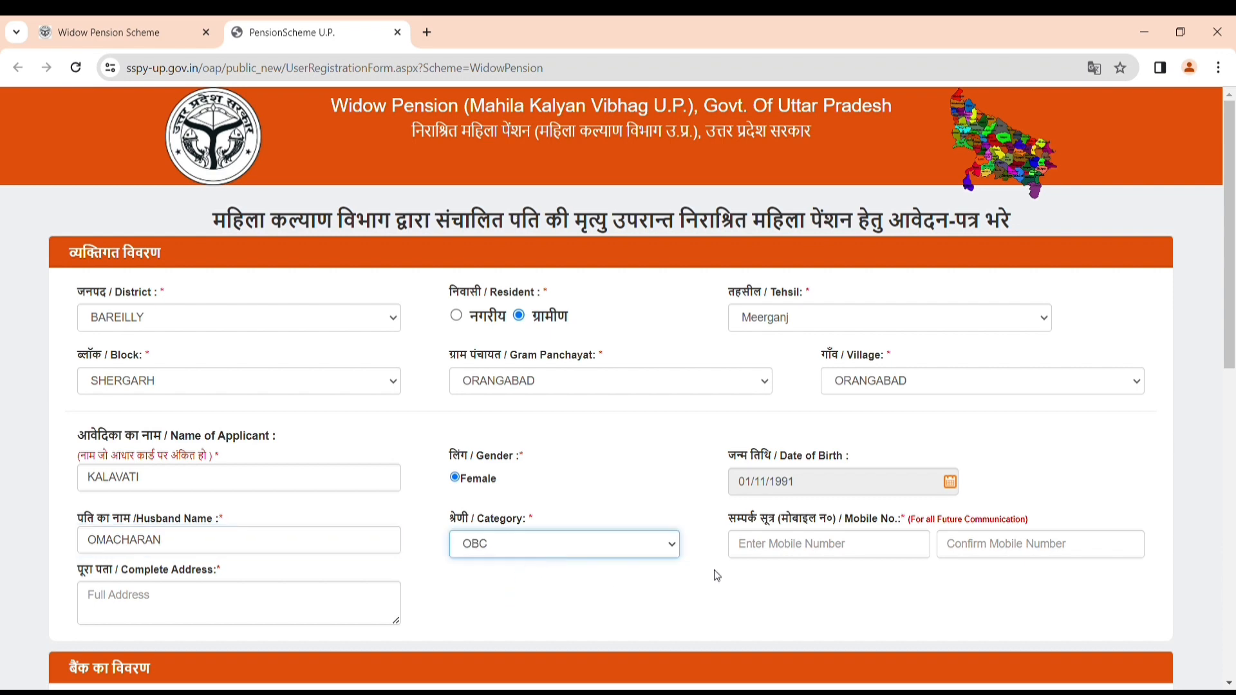
Enter the applicant's mobile number and its confirmation.
click(780, 543)
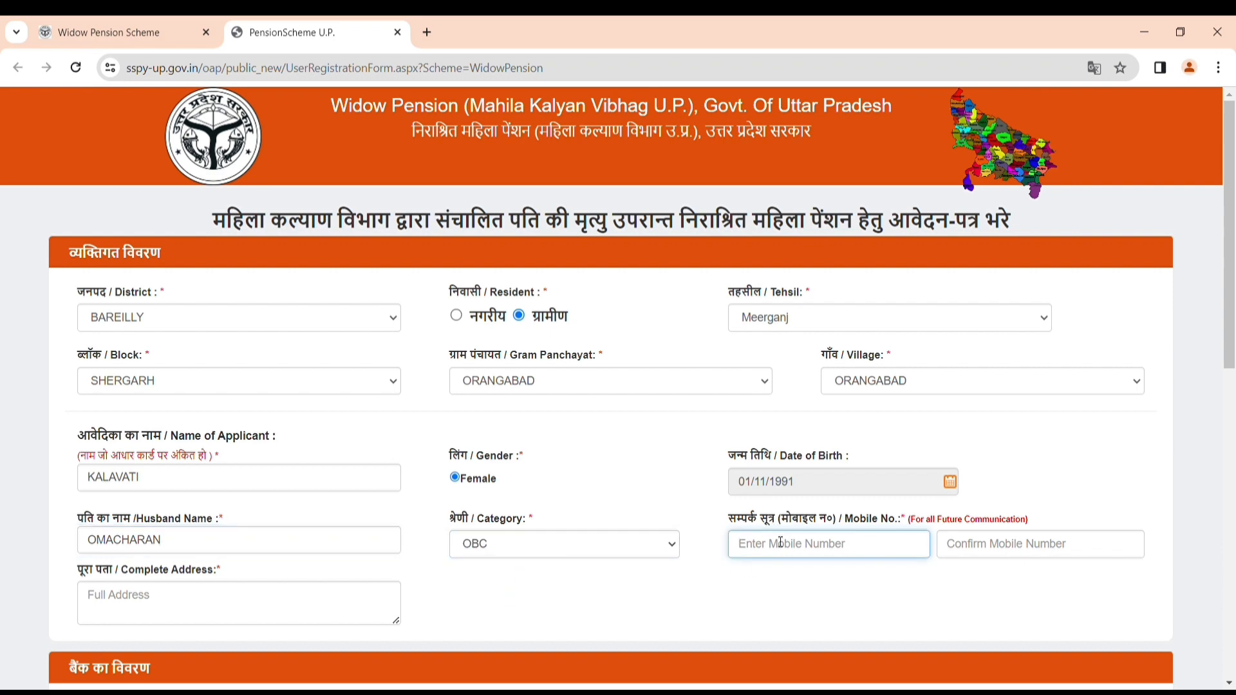
text(63751000)
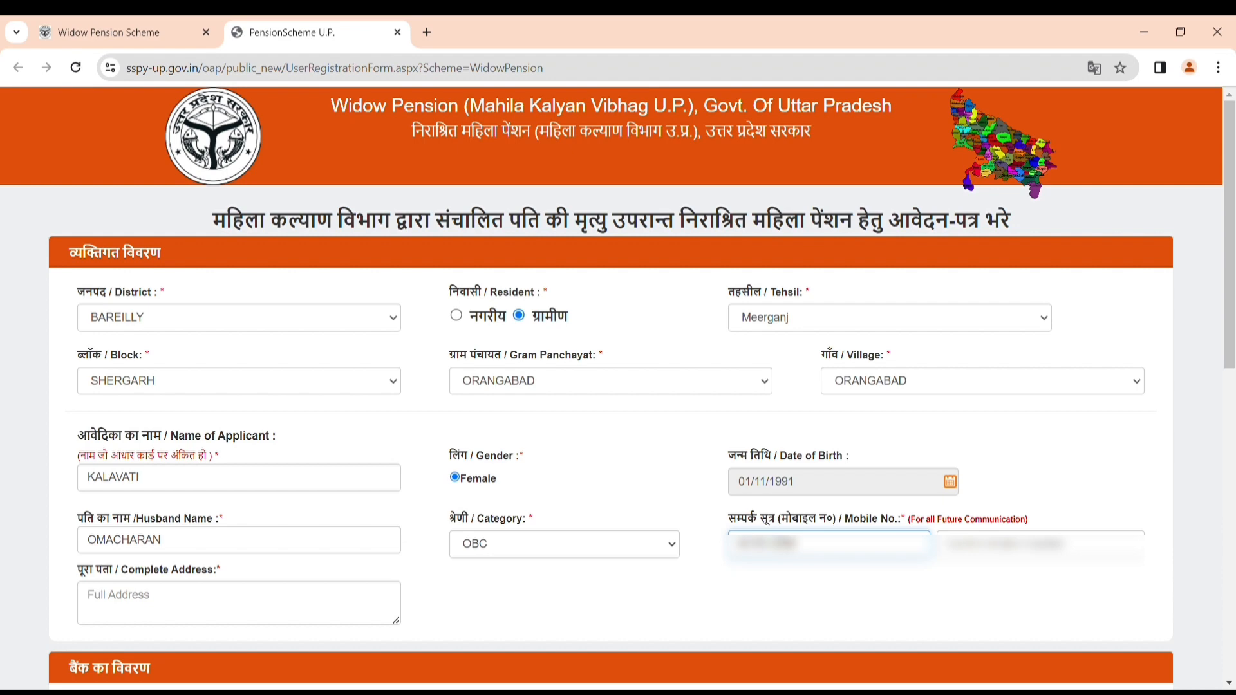
click(986, 555)
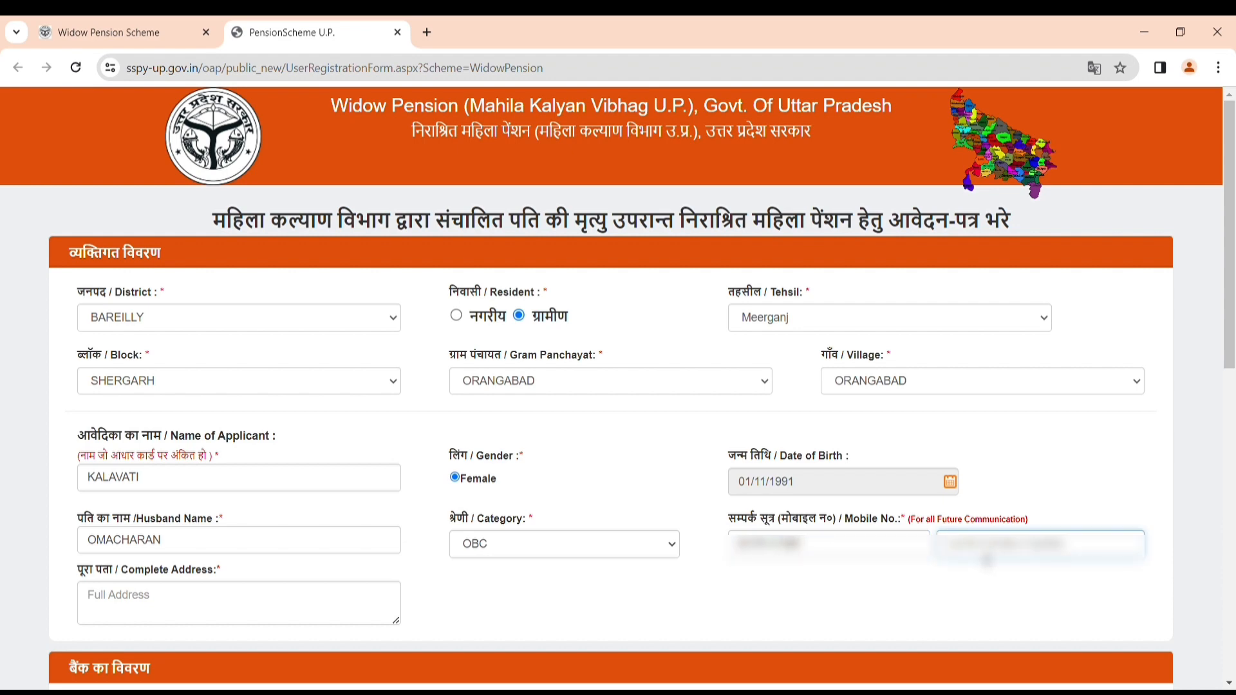
text(6375)
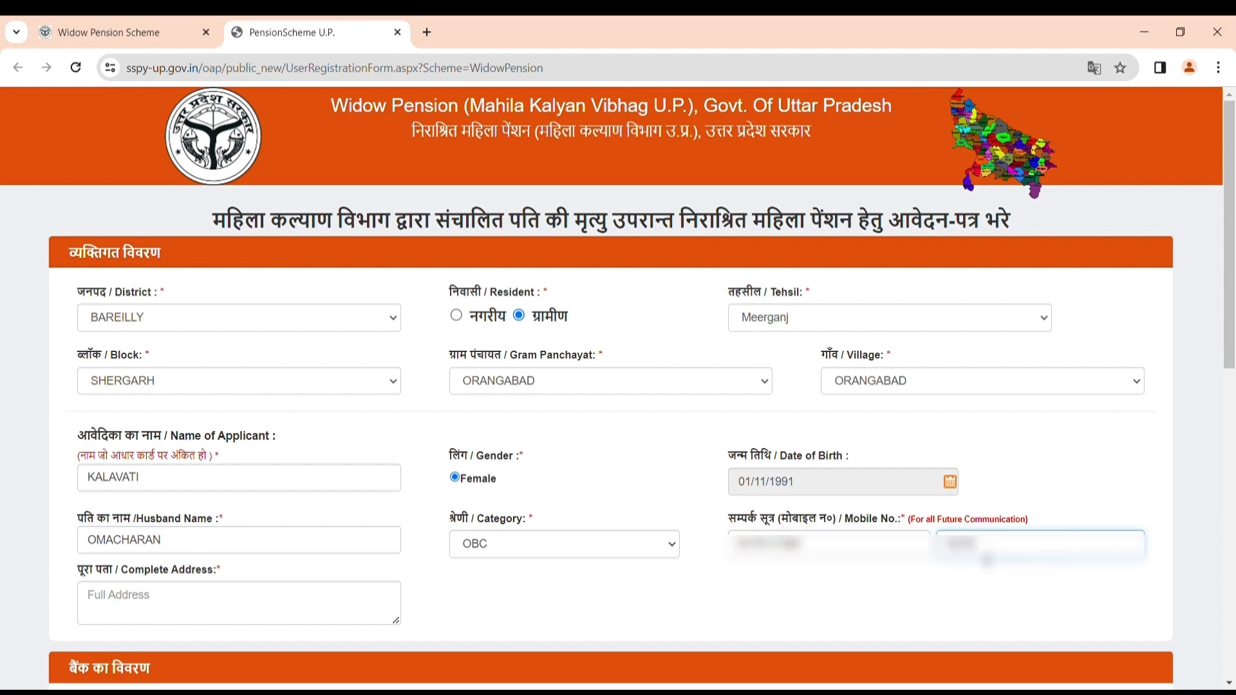
text(8942)
Type the complete address, starting with 'VILL'.
click(137, 609)
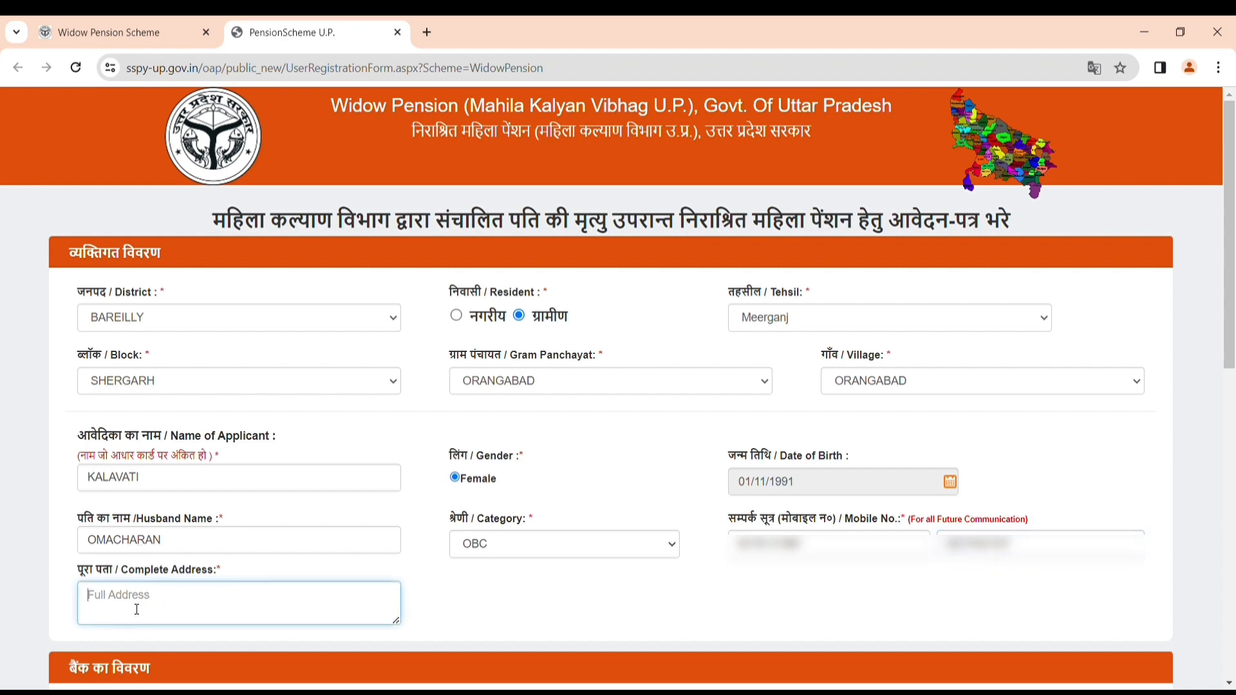
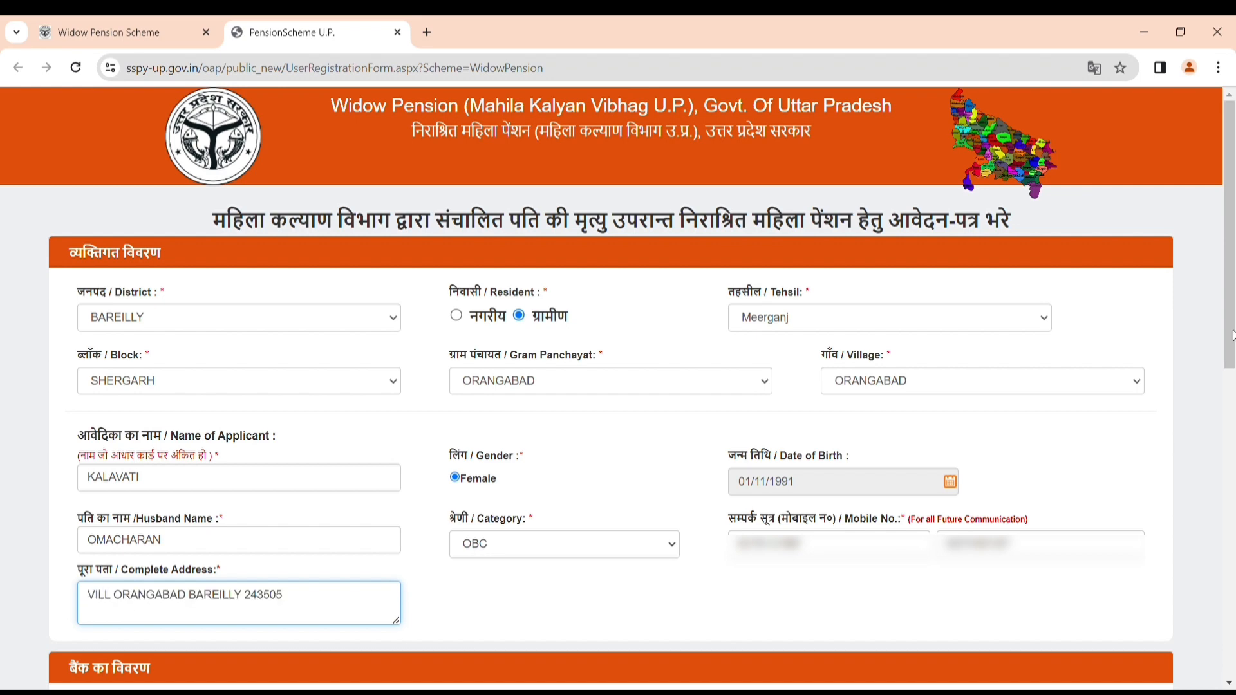
drag(1233, 339, 1235, 480)
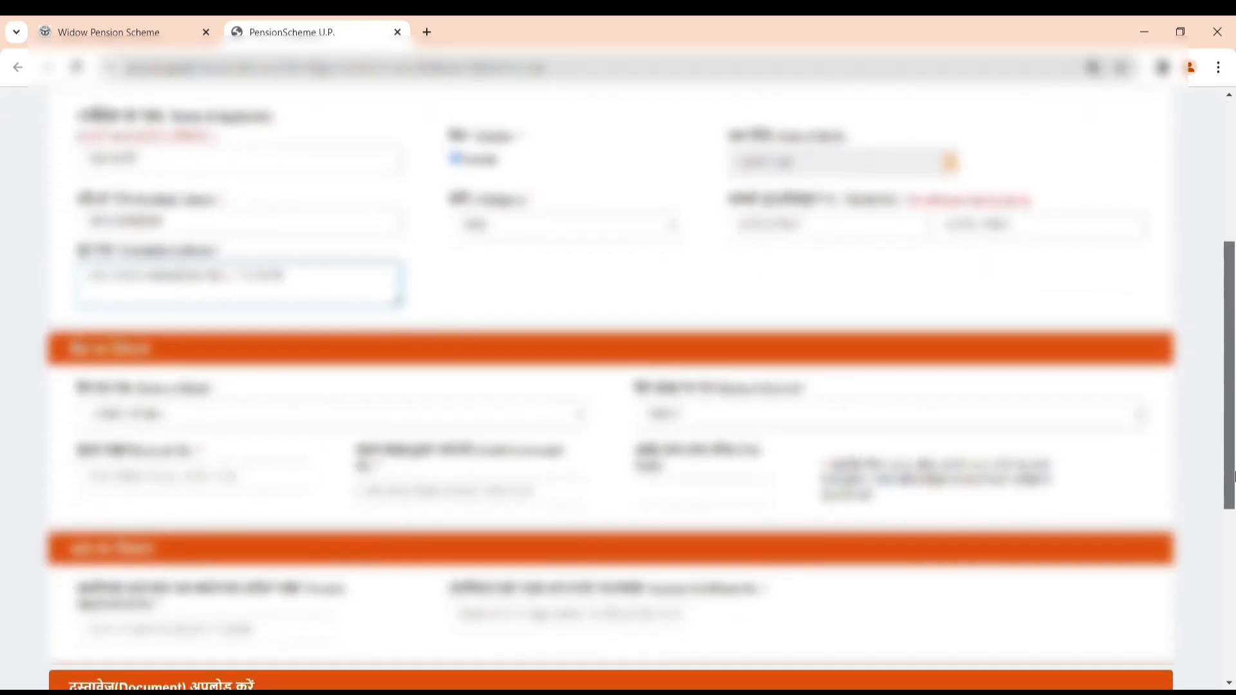
Select BANK OF BARODA, branch SAHORA, so IFSC BARB0SAHSHE fills in.
click(411, 415)
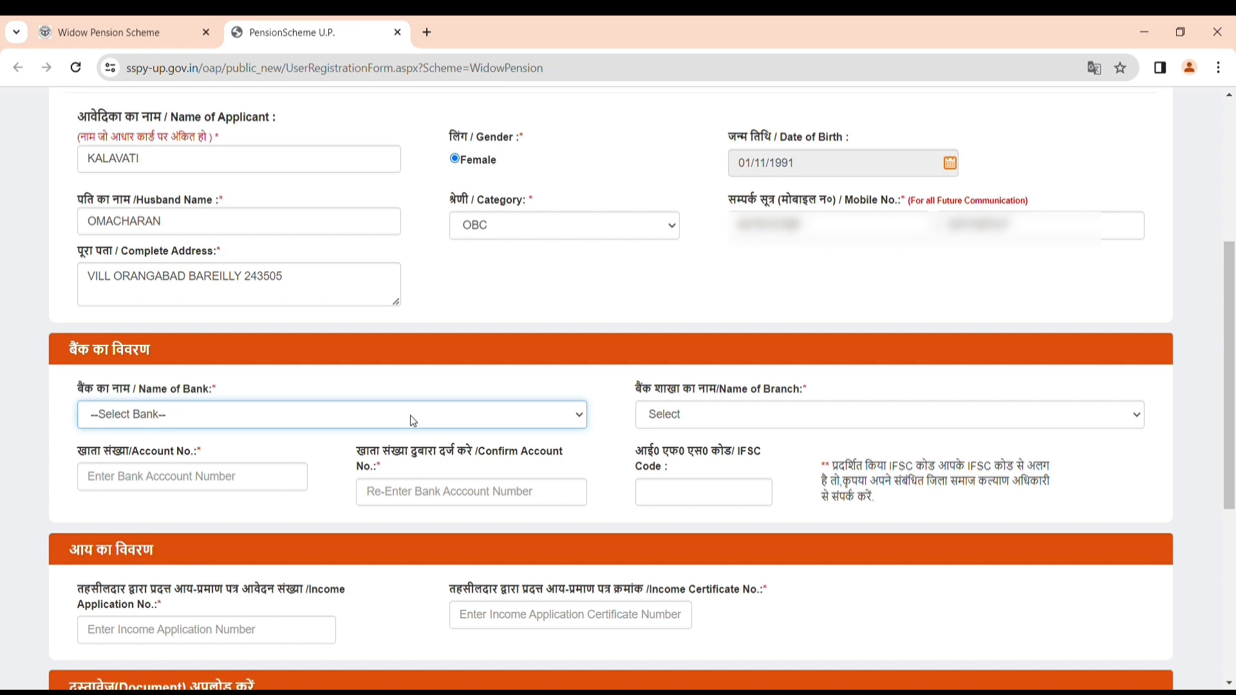
click(162, 144)
click(716, 413)
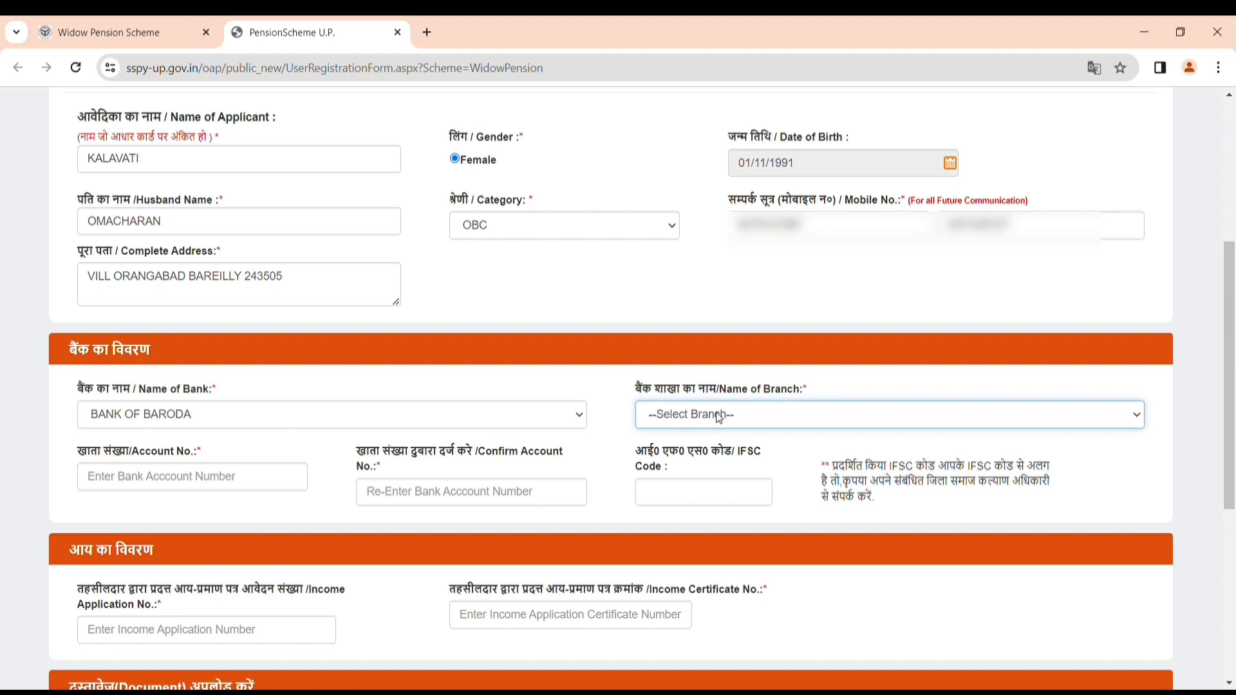
key(o)
key(s)
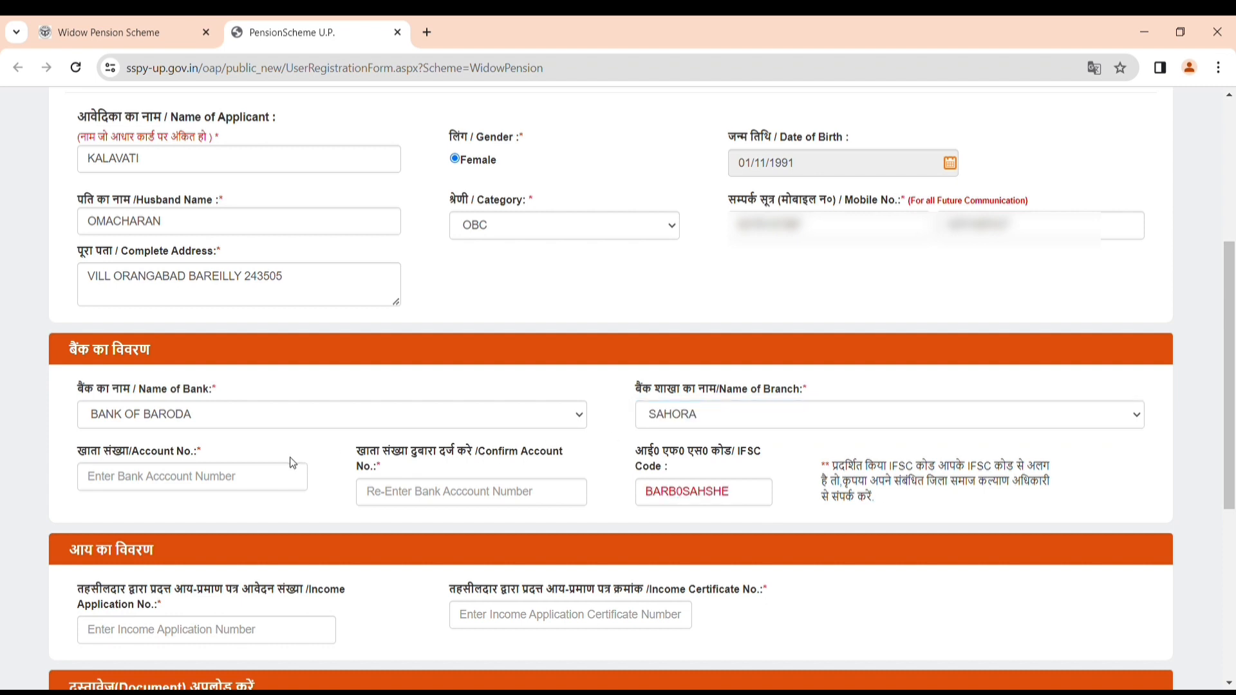
Enter the bank account number and type it again to confirm.
click(287, 483)
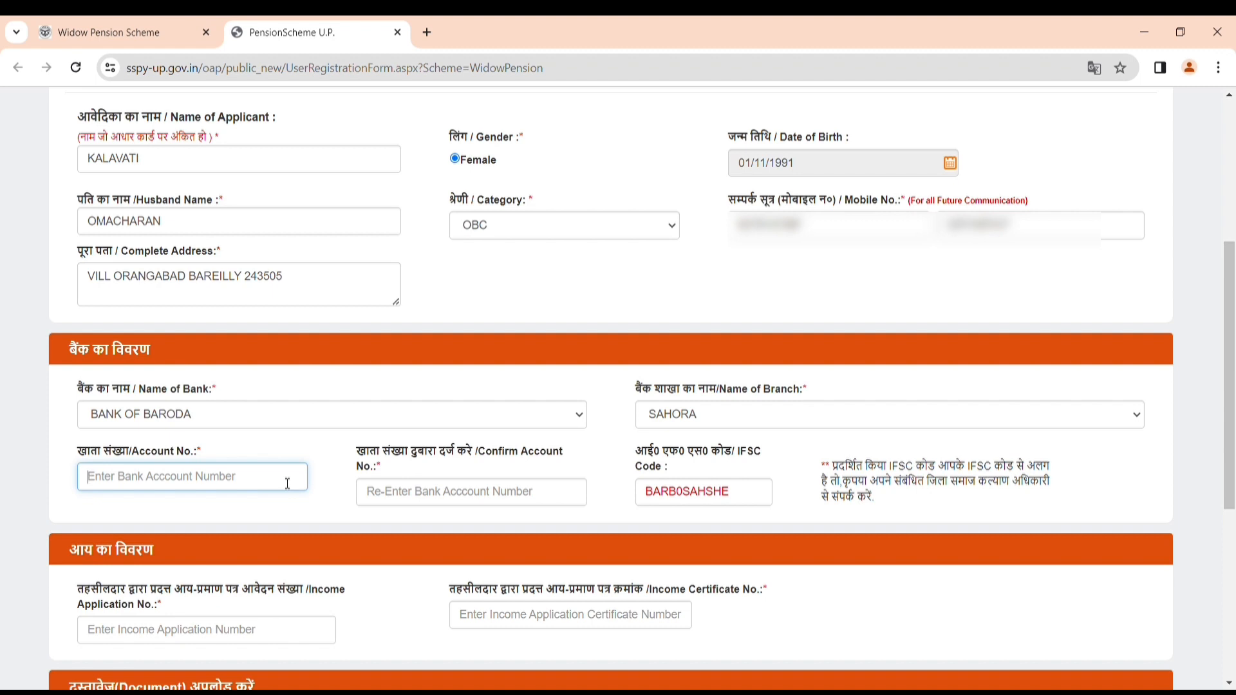
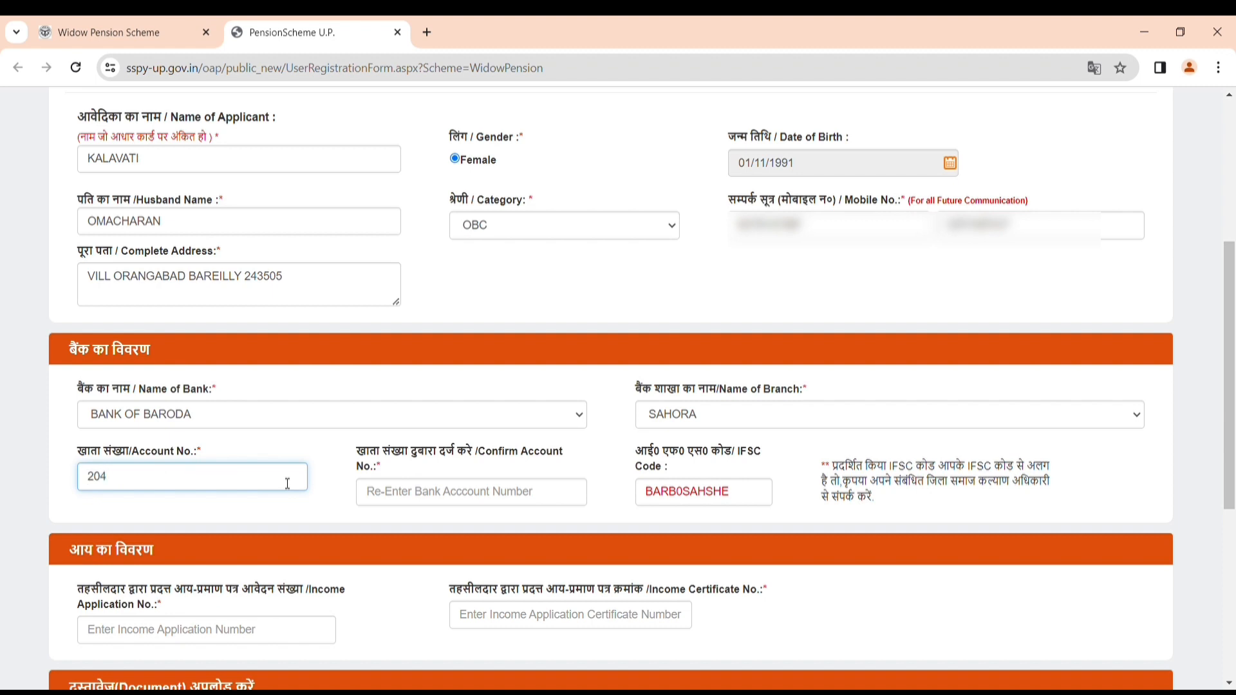
click(436, 503)
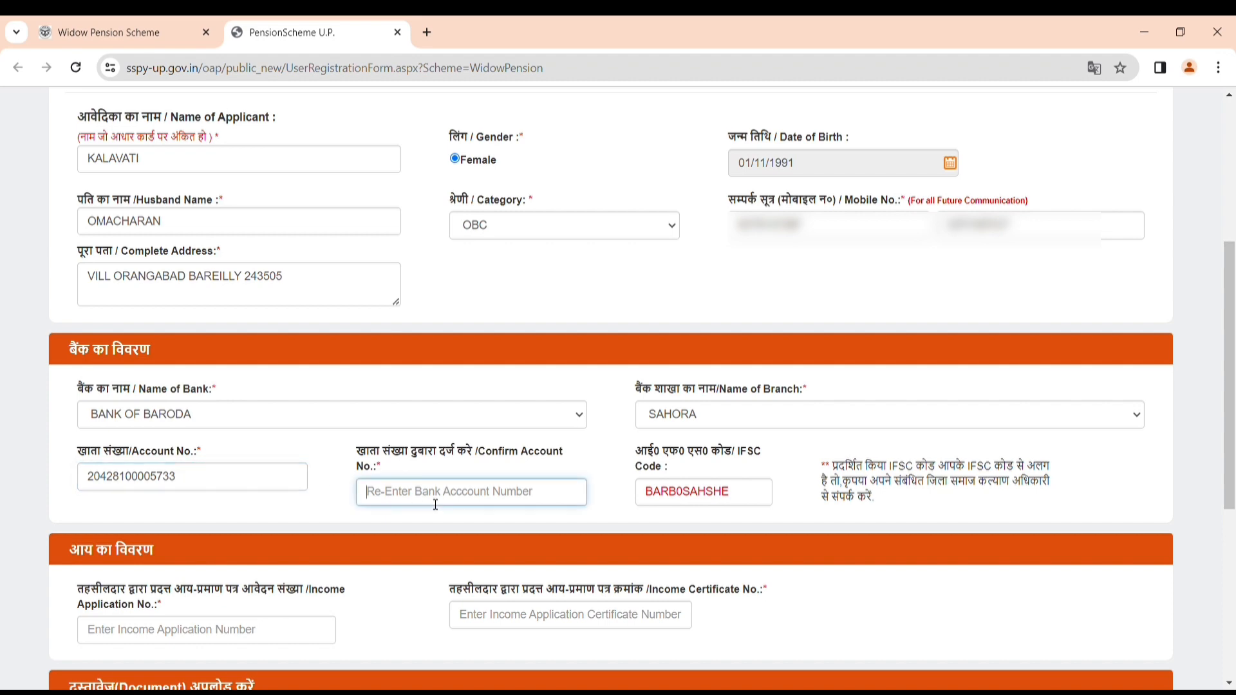
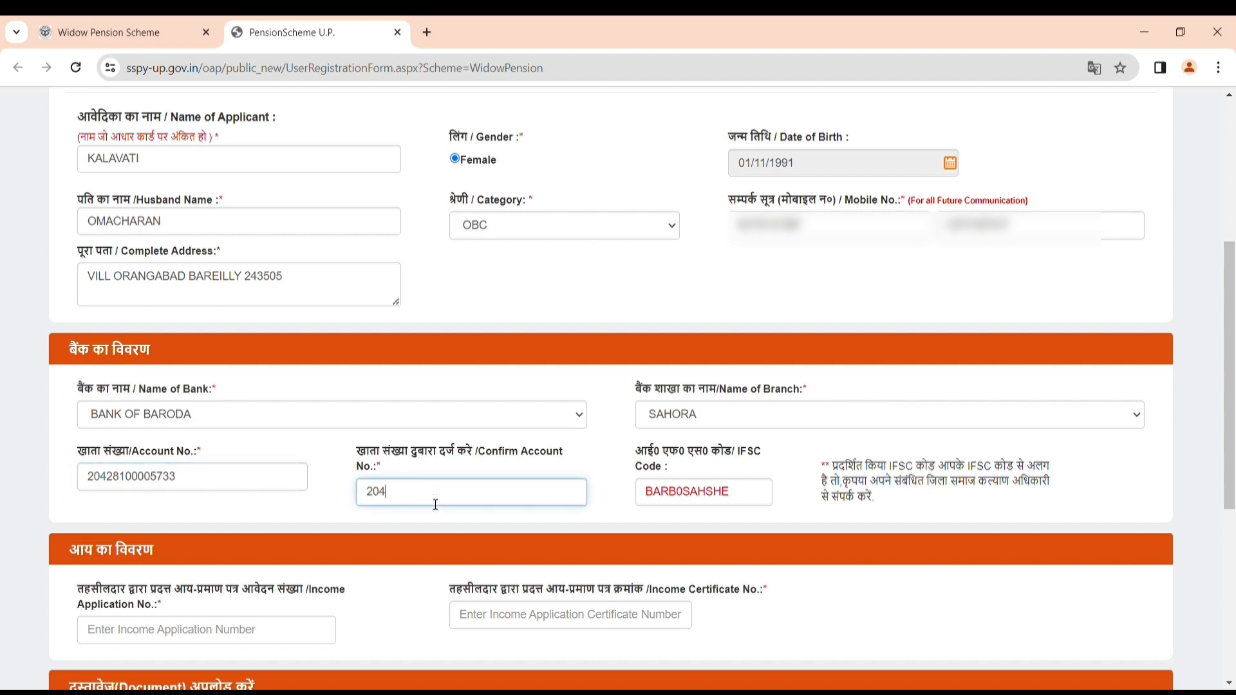
Enter the tehsildar income application number, then the income certificate number.
scroll(336, 421, down, 4)
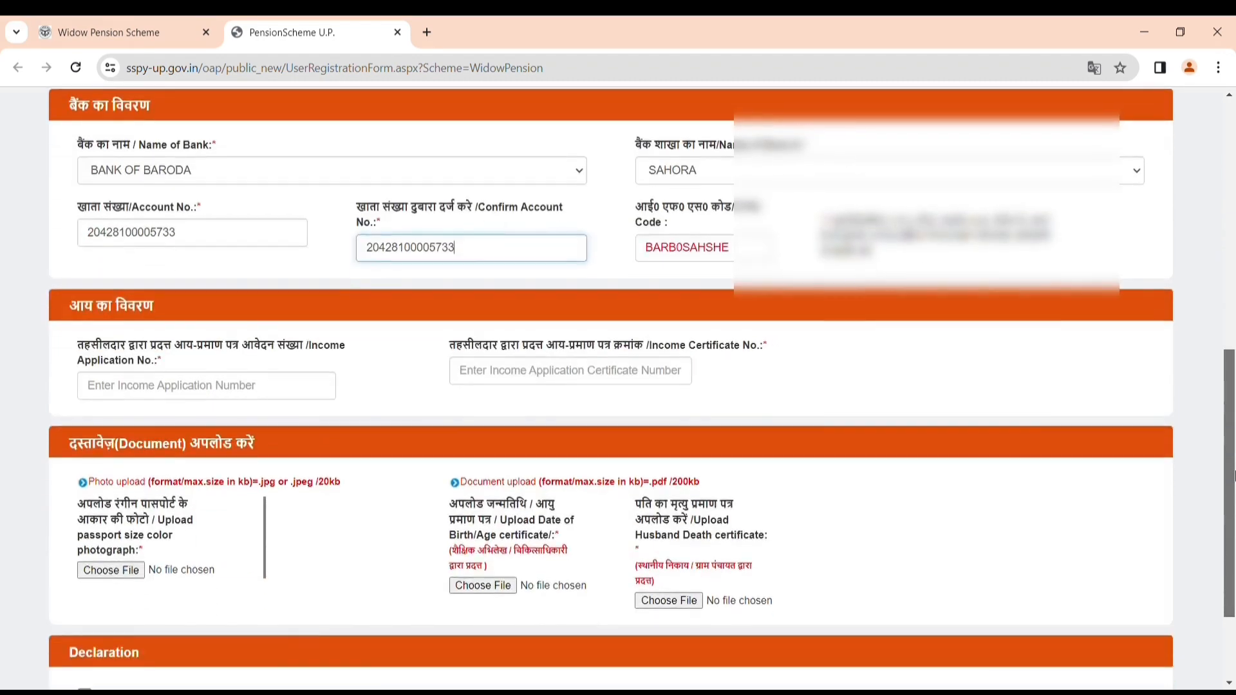
click(240, 390)
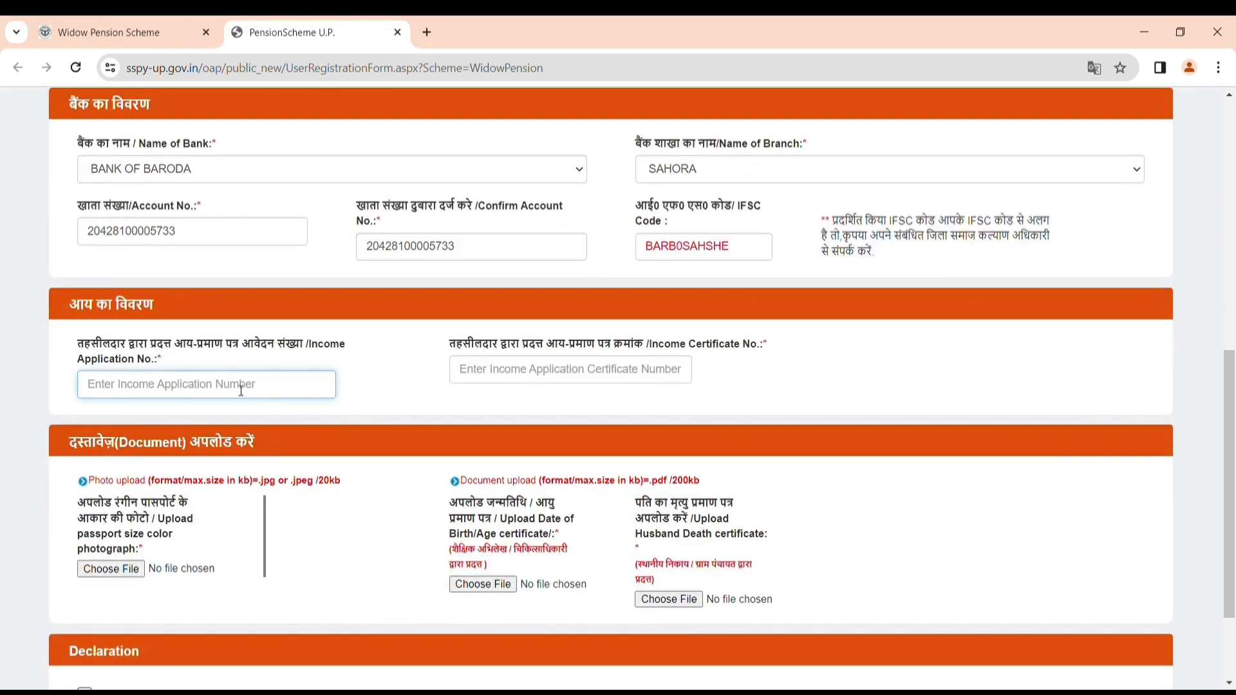
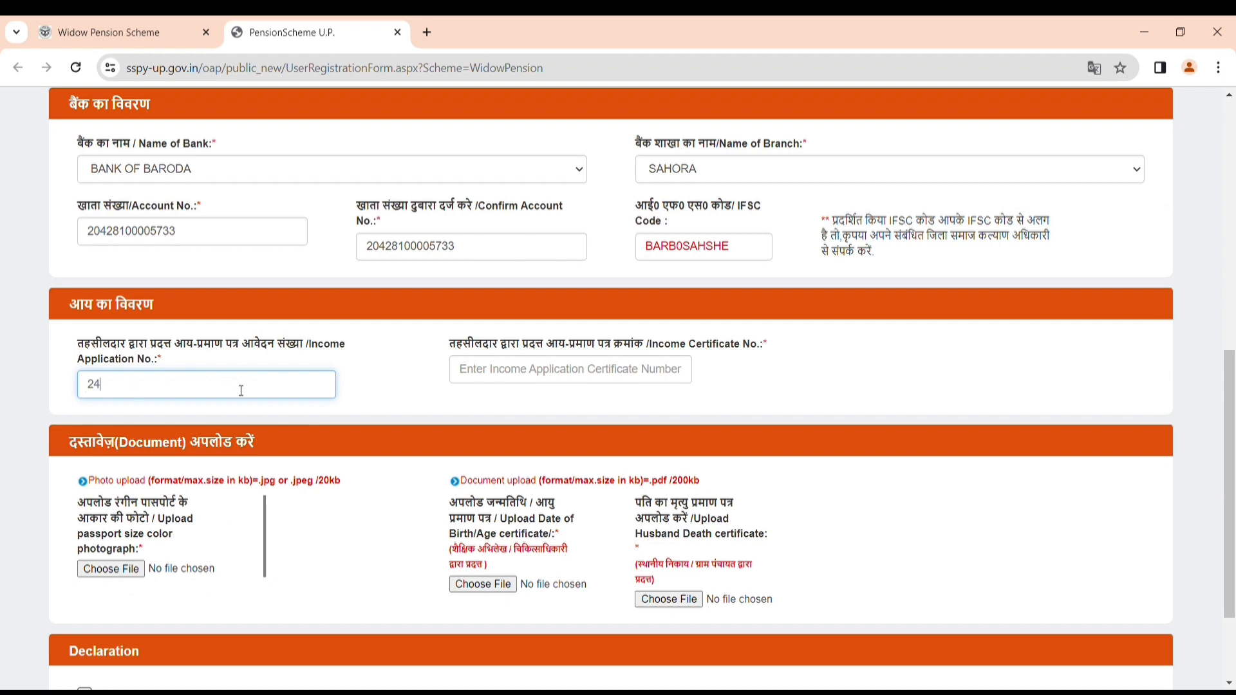
click(474, 370)
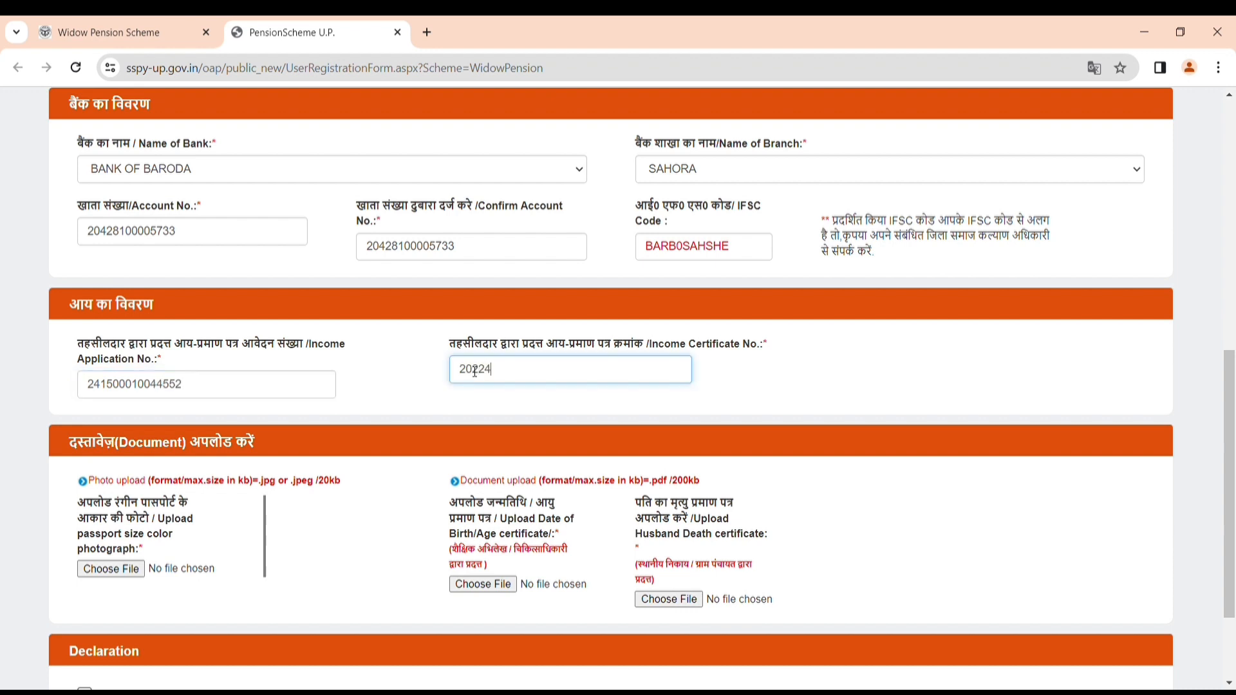
Upload photo kala pho.jpg and attach kala badi.pdf as the date-of-birth proof.
click(110, 569)
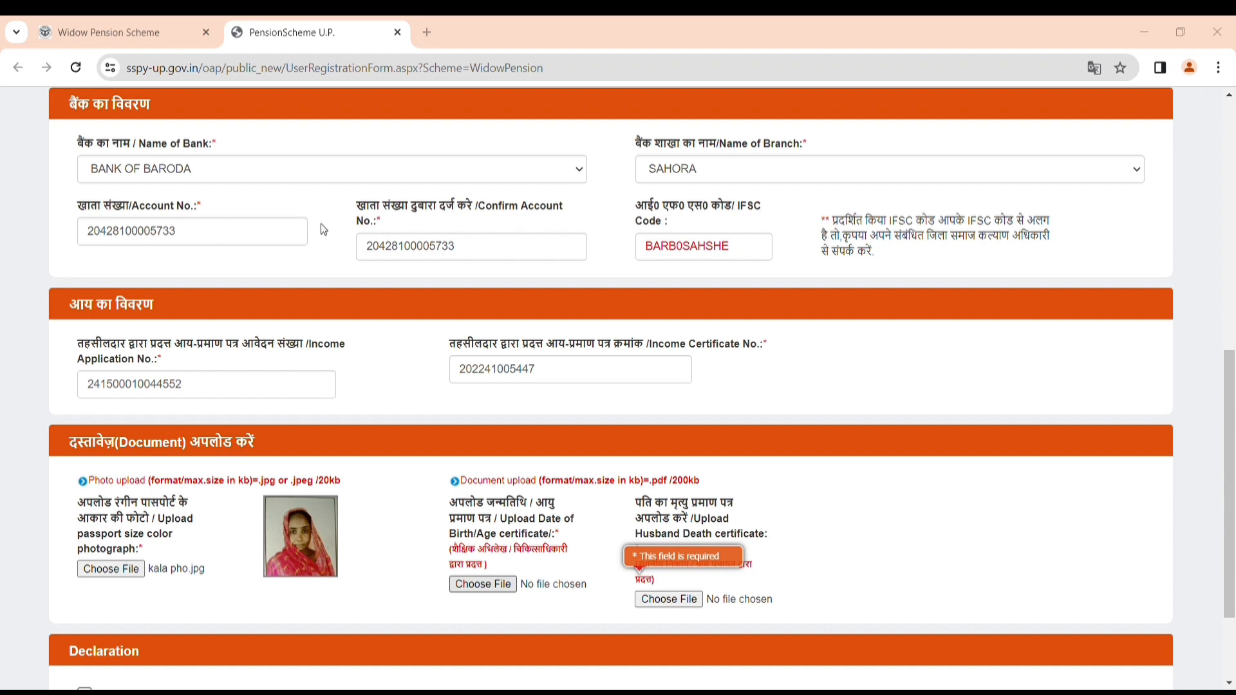
click(552, 418)
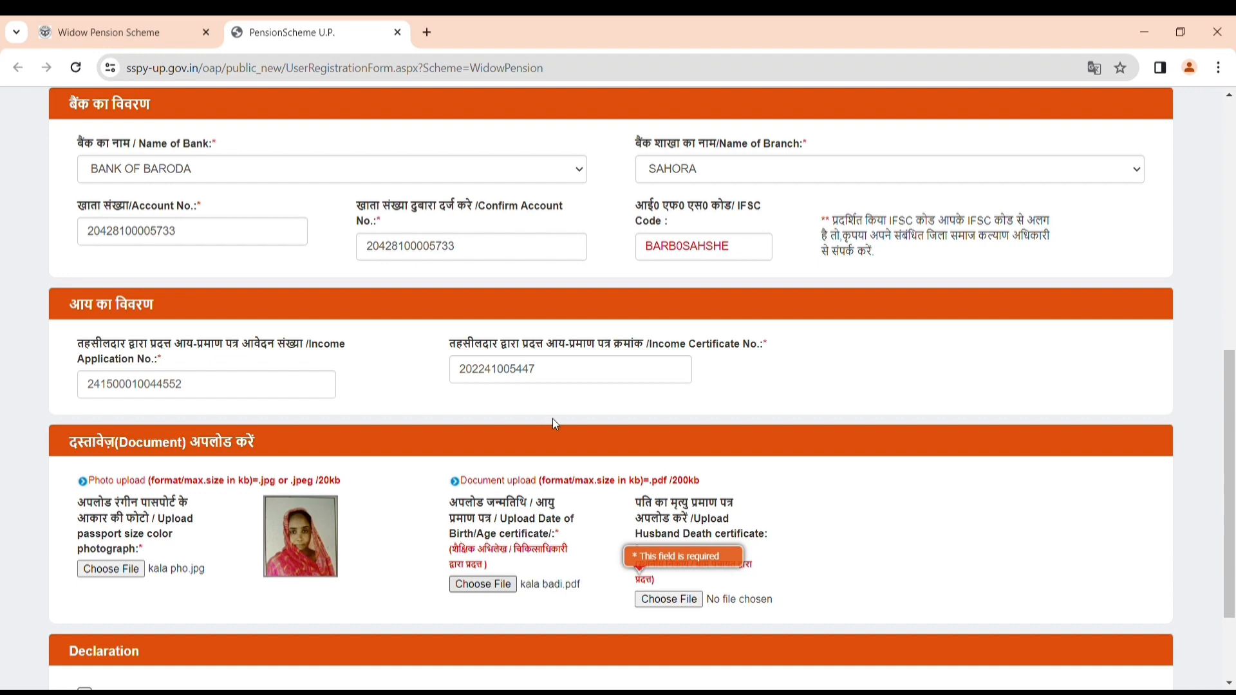
click(688, 598)
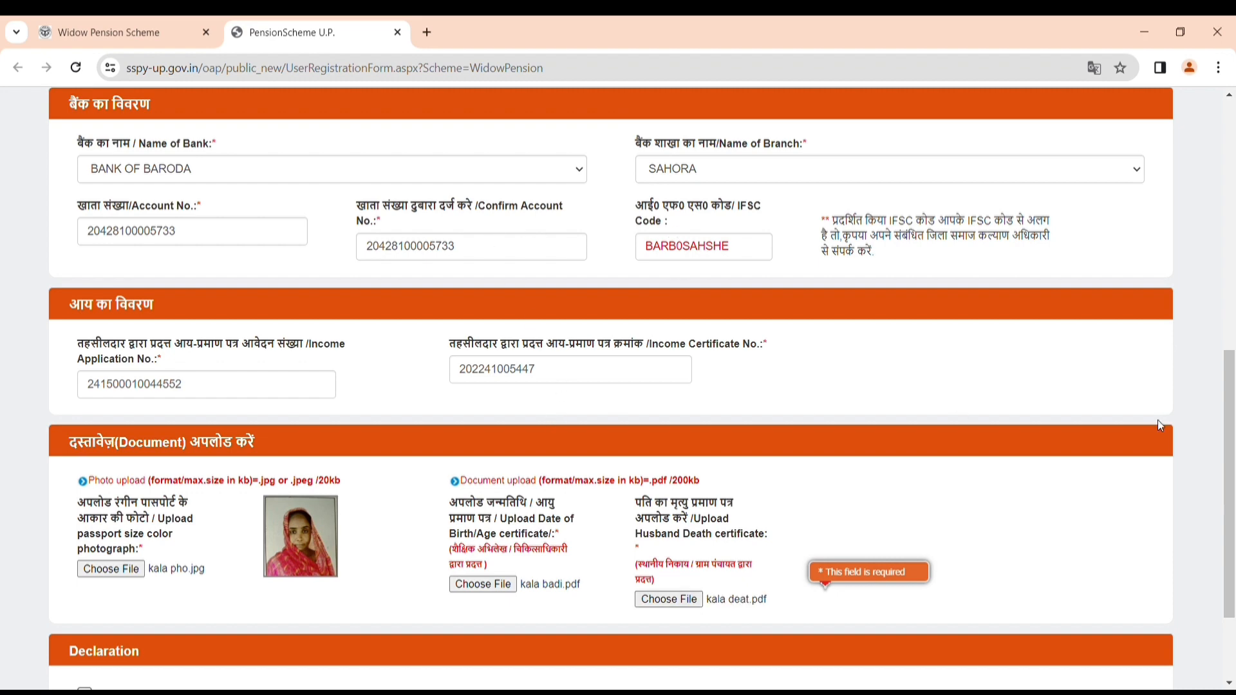
Tick the declaration, fill in the captcha, and submit the widow pension application.
drag(1229, 424, 1232, 510)
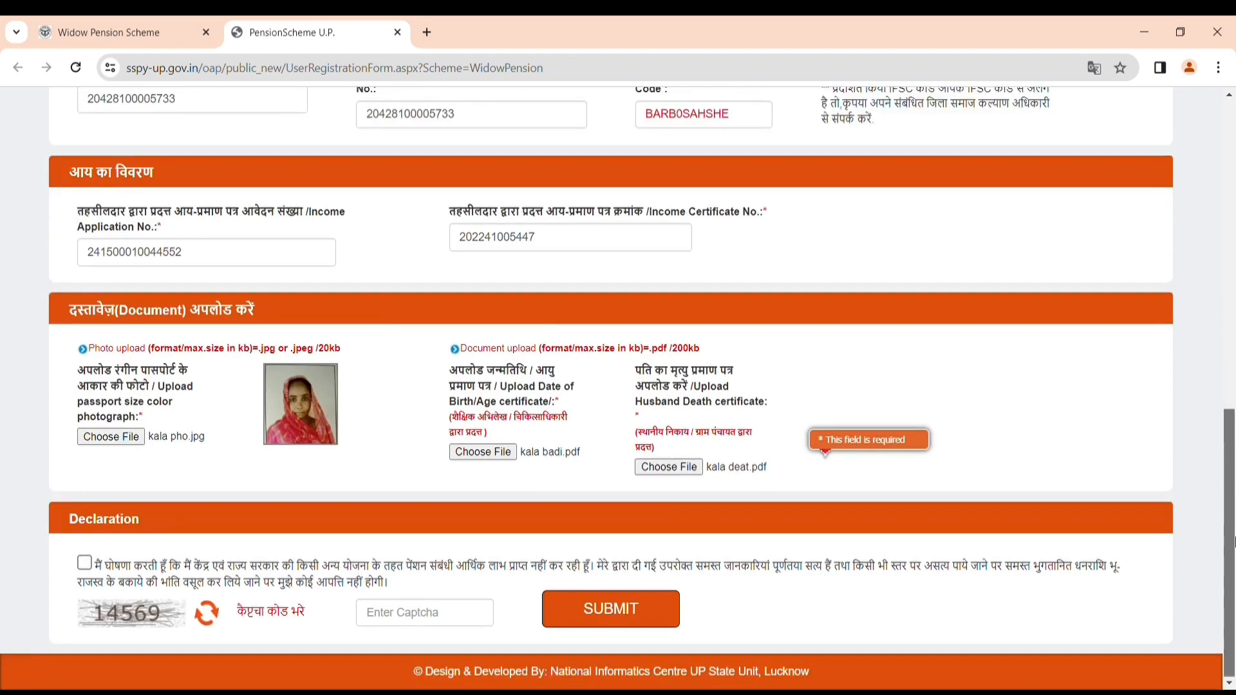
click(84, 562)
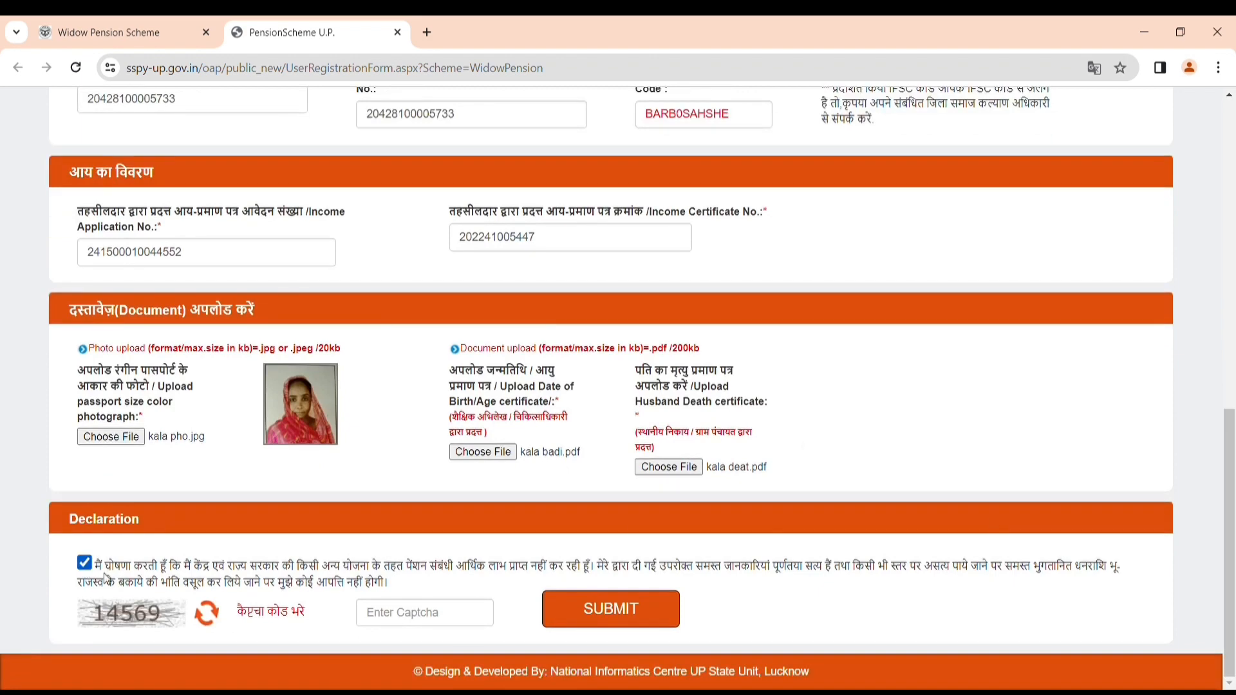
click(387, 625)
text(14)
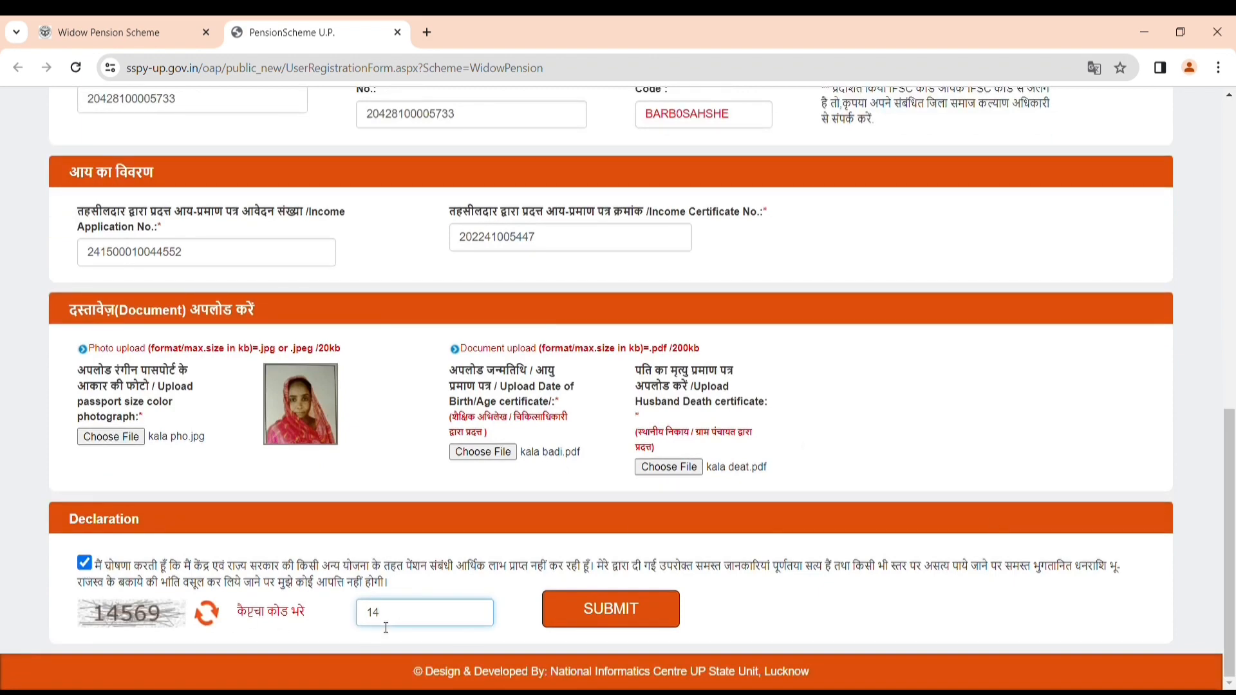
text(569)
click(570, 616)
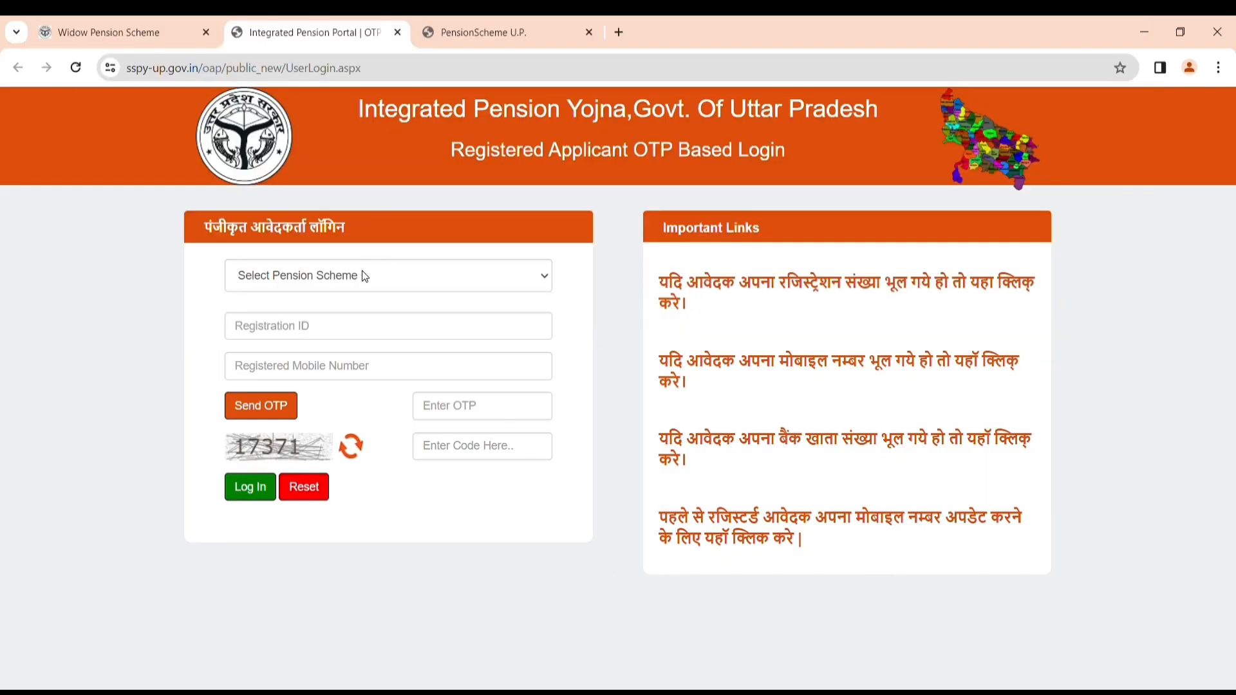
Choose Widow Pension, enter the registration ID and registered mobile number, and send the OTP.
click(362, 270)
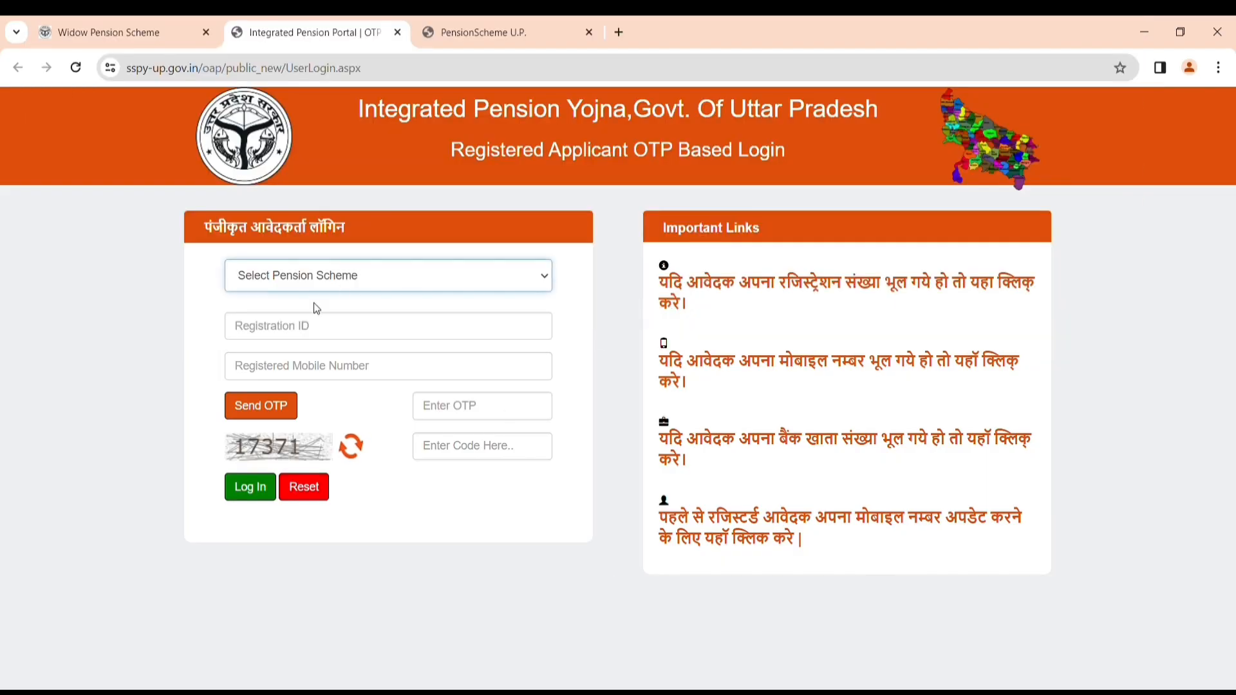
click(298, 338)
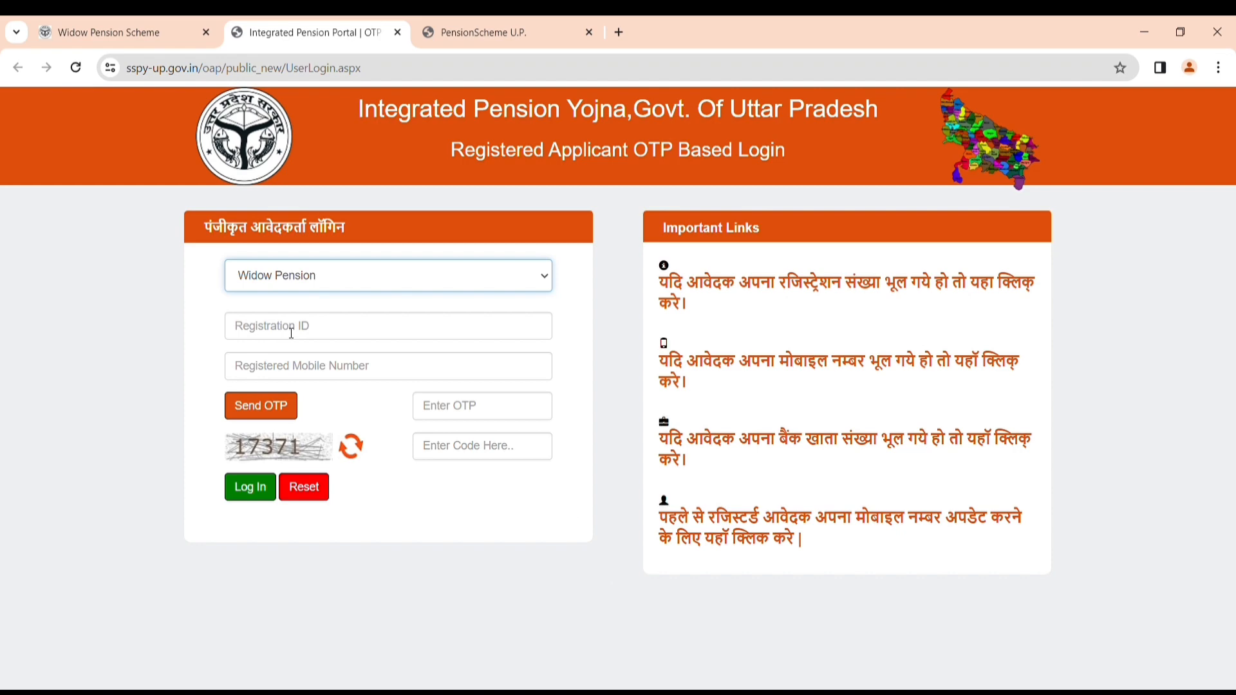
click(292, 333)
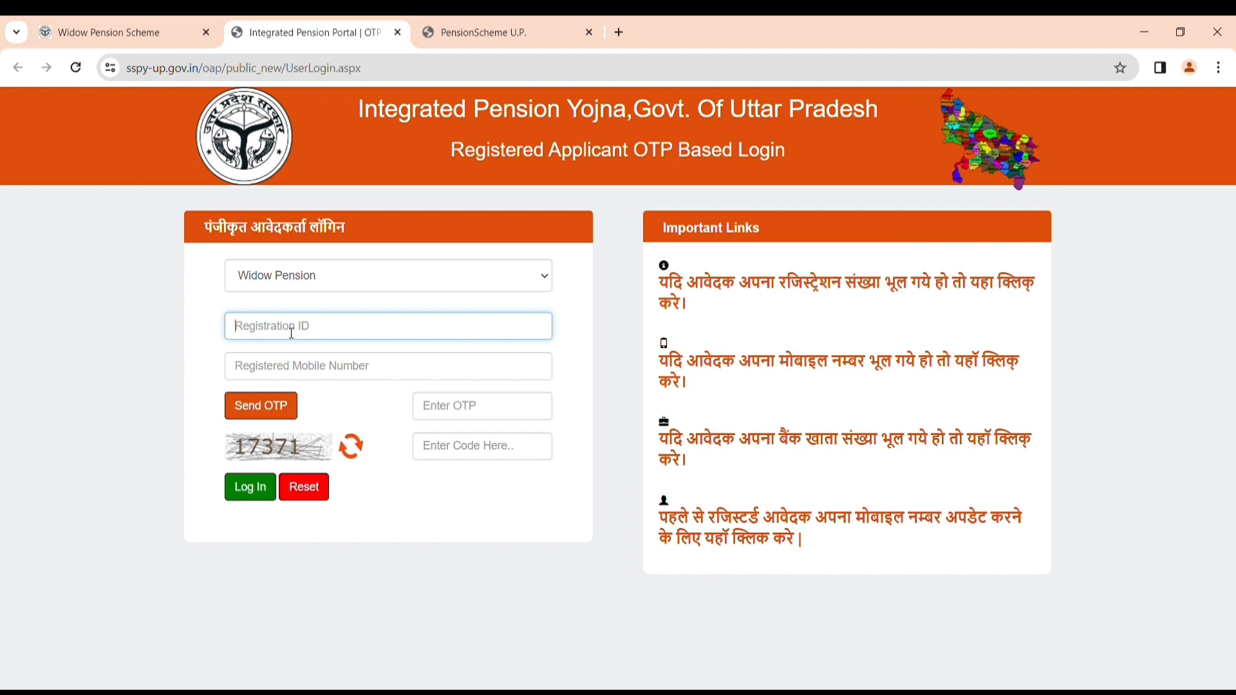
click(291, 365)
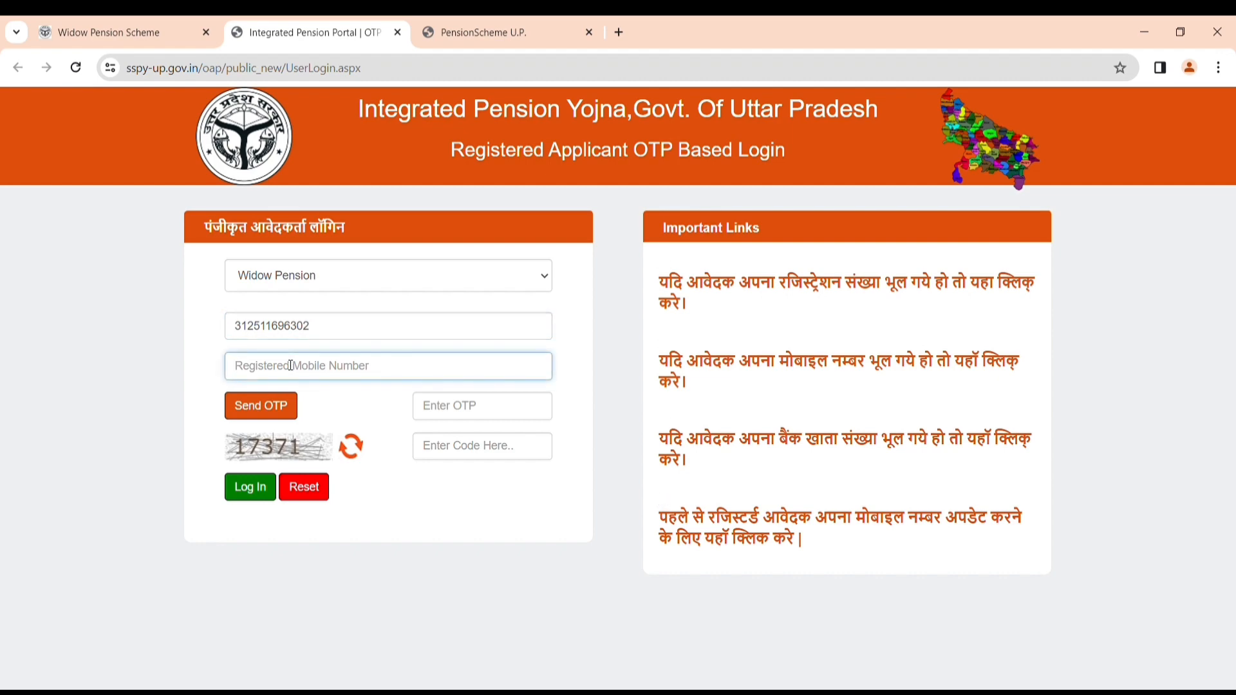
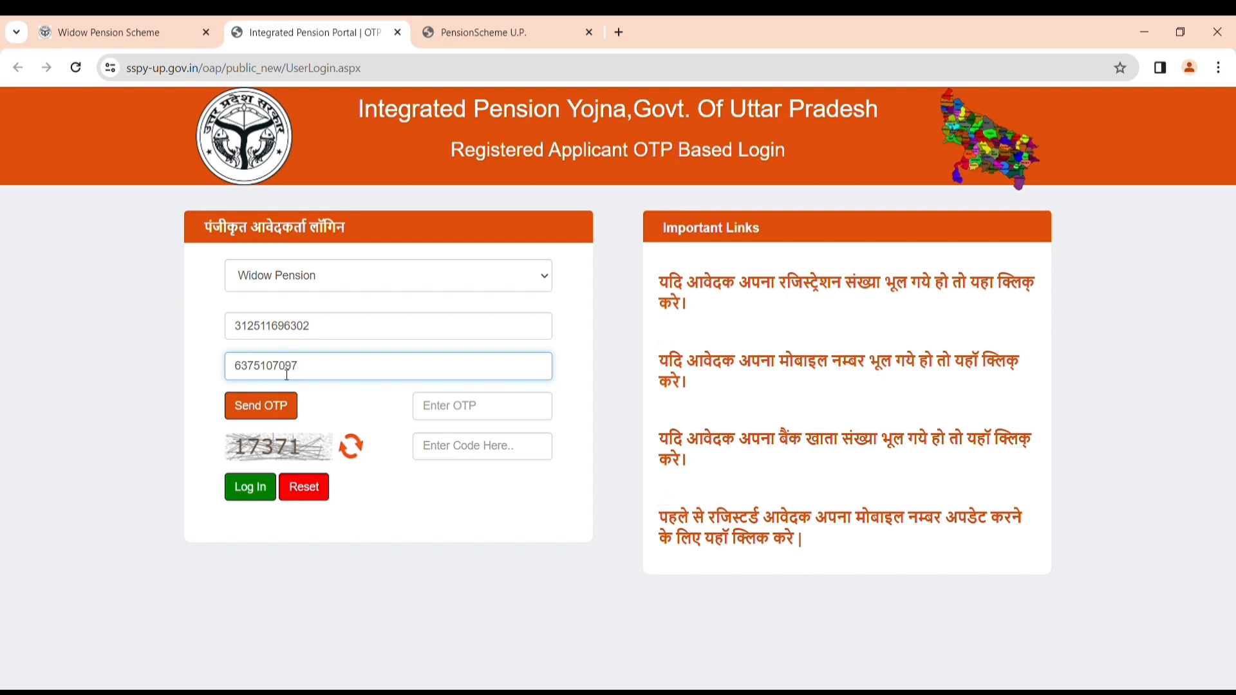
click(272, 409)
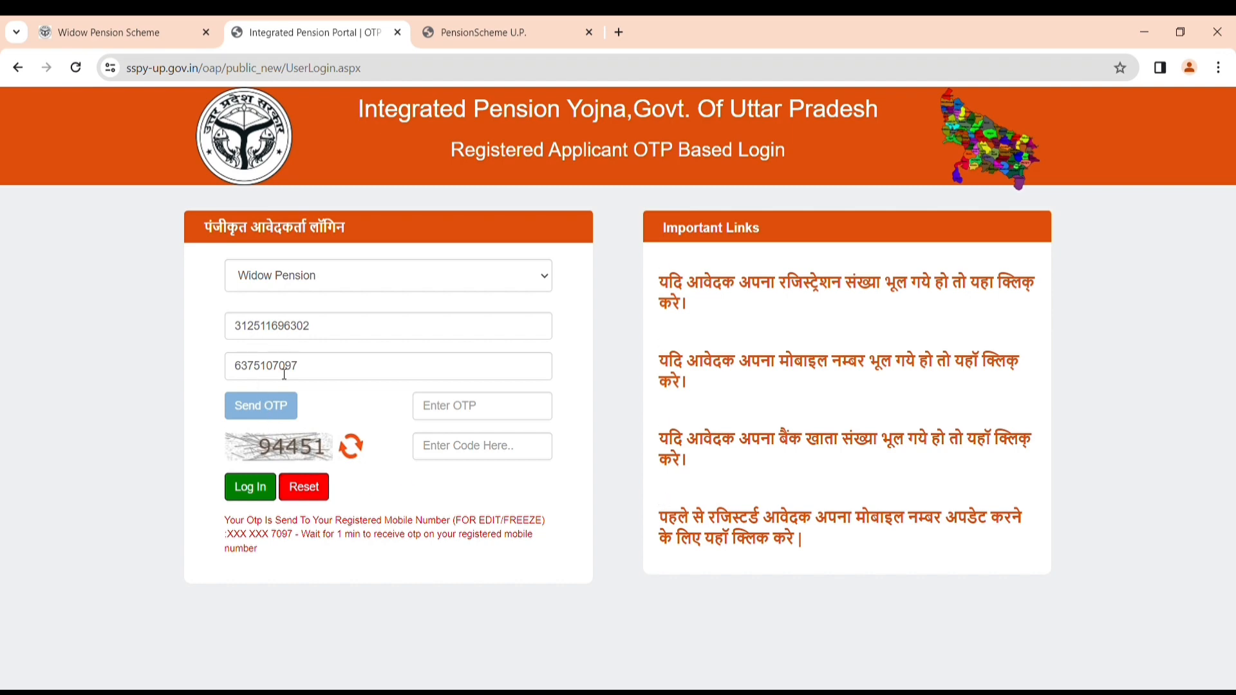
Enter the captcha and the SMS OTP, then log in to the applicant dashboard.
click(463, 452)
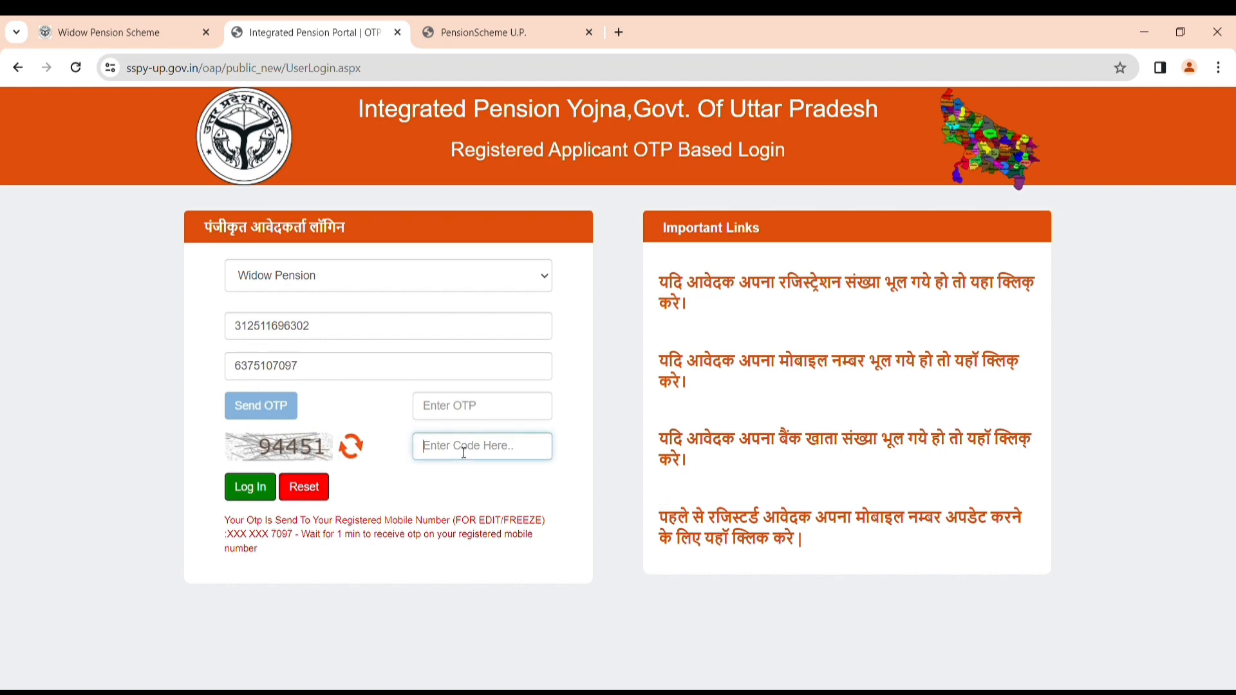
text(94451)
click(462, 418)
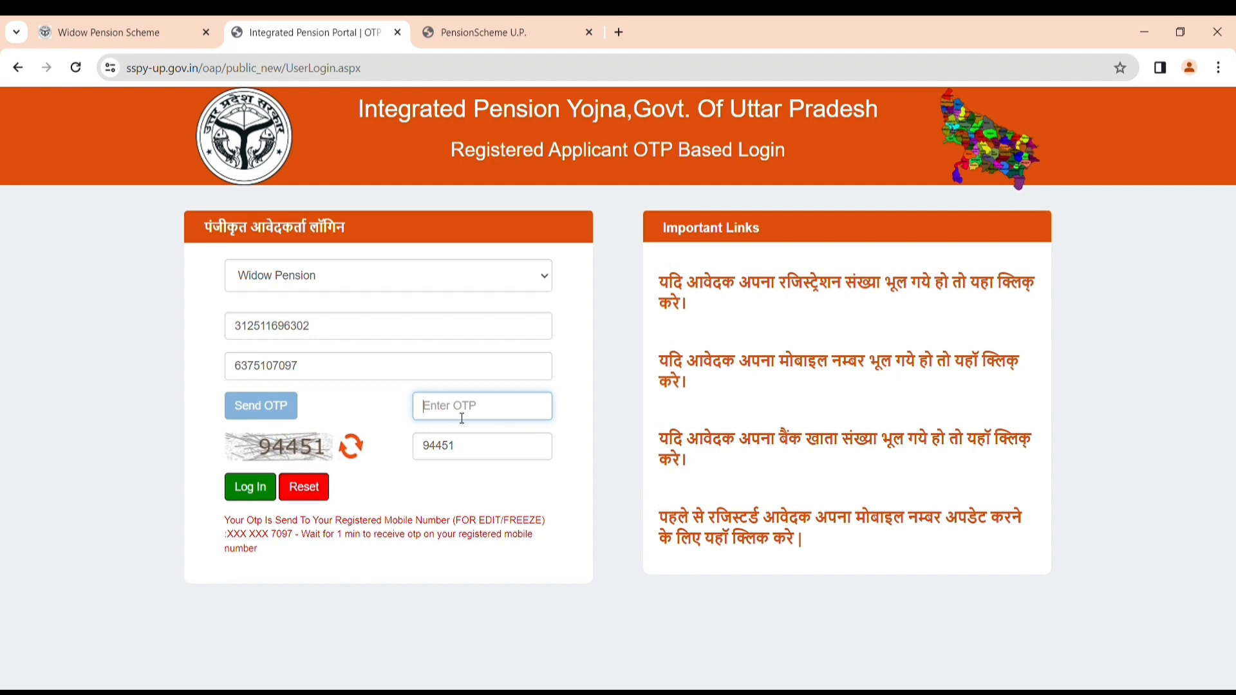
text(••••)
text(••)
click(252, 493)
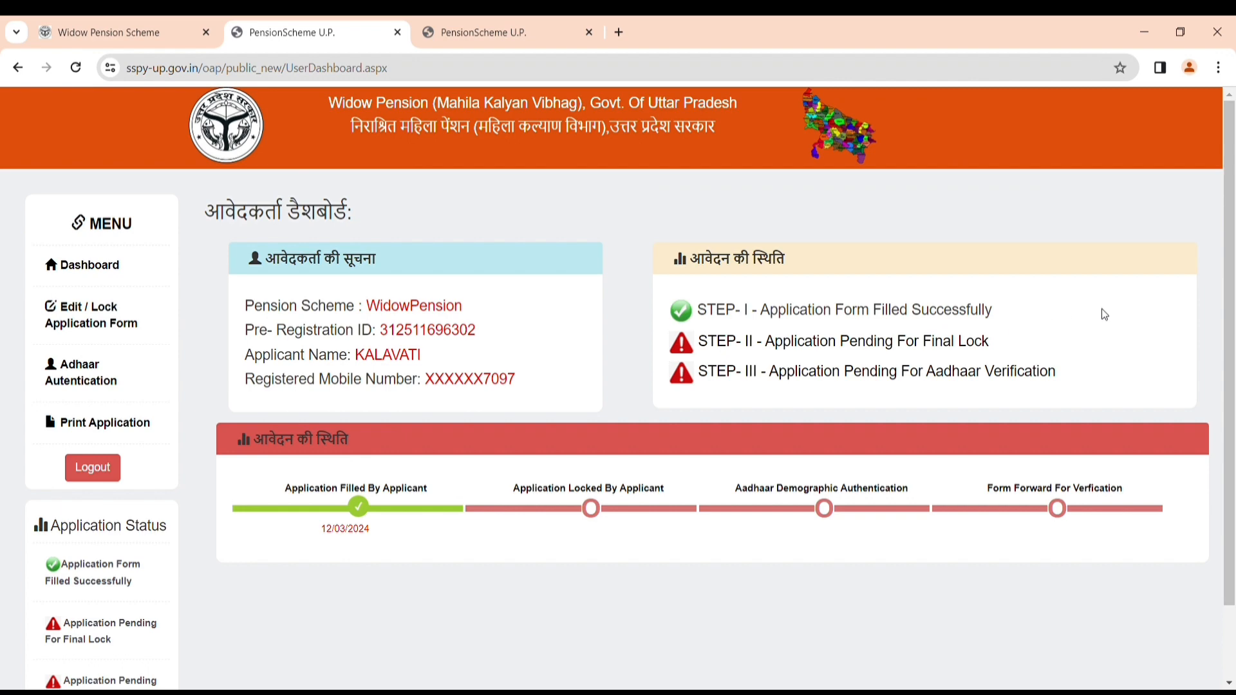
Open Edit / Lock Application Form, fill the captcha, final-submit and confirm the permanent lock.
click(104, 327)
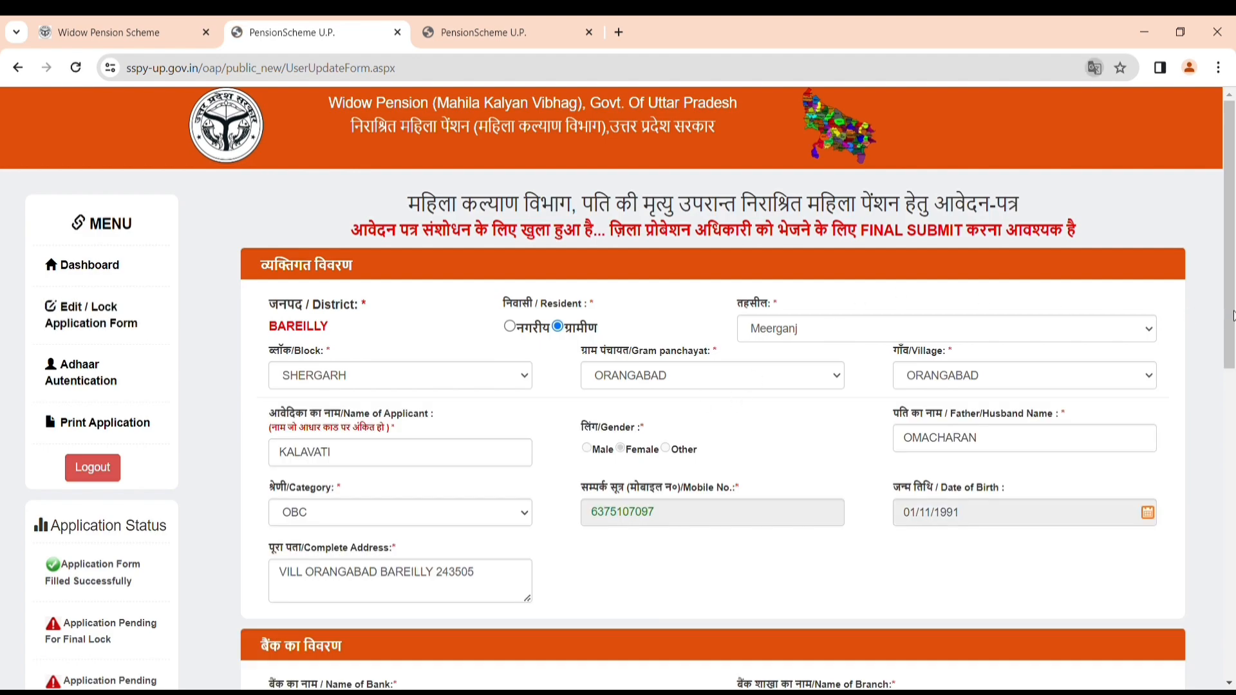
drag(1231, 316, 1233, 586)
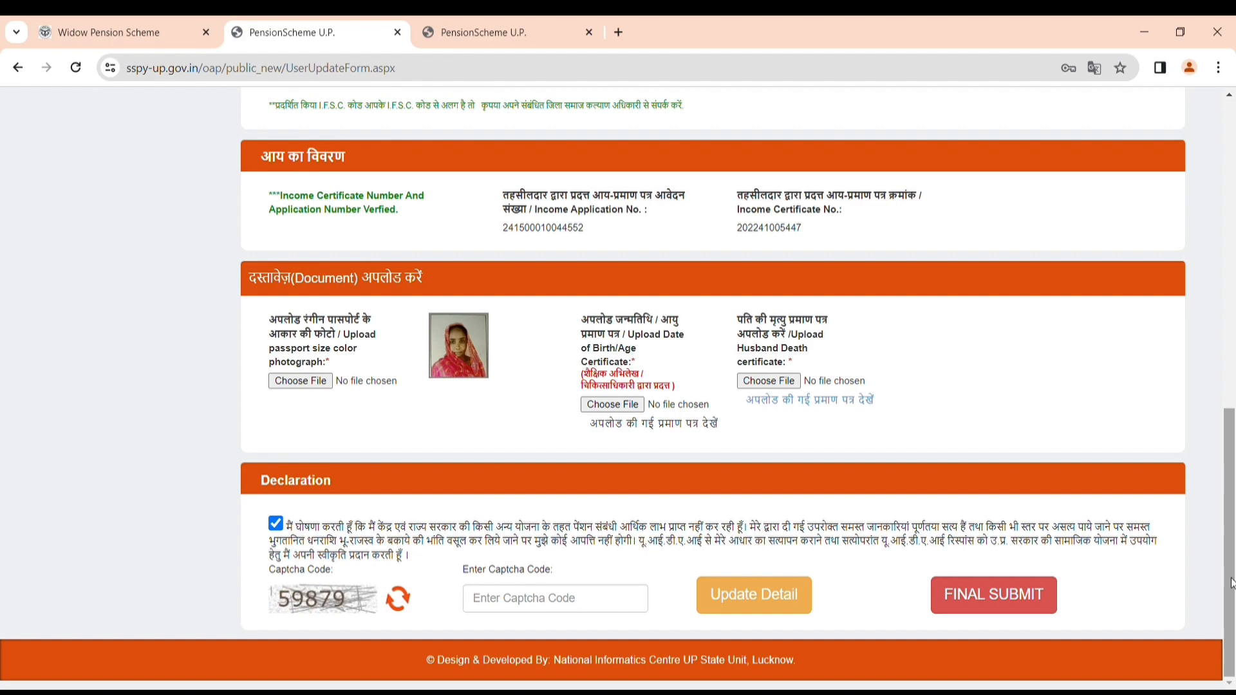
drag(1232, 582, 1233, 645)
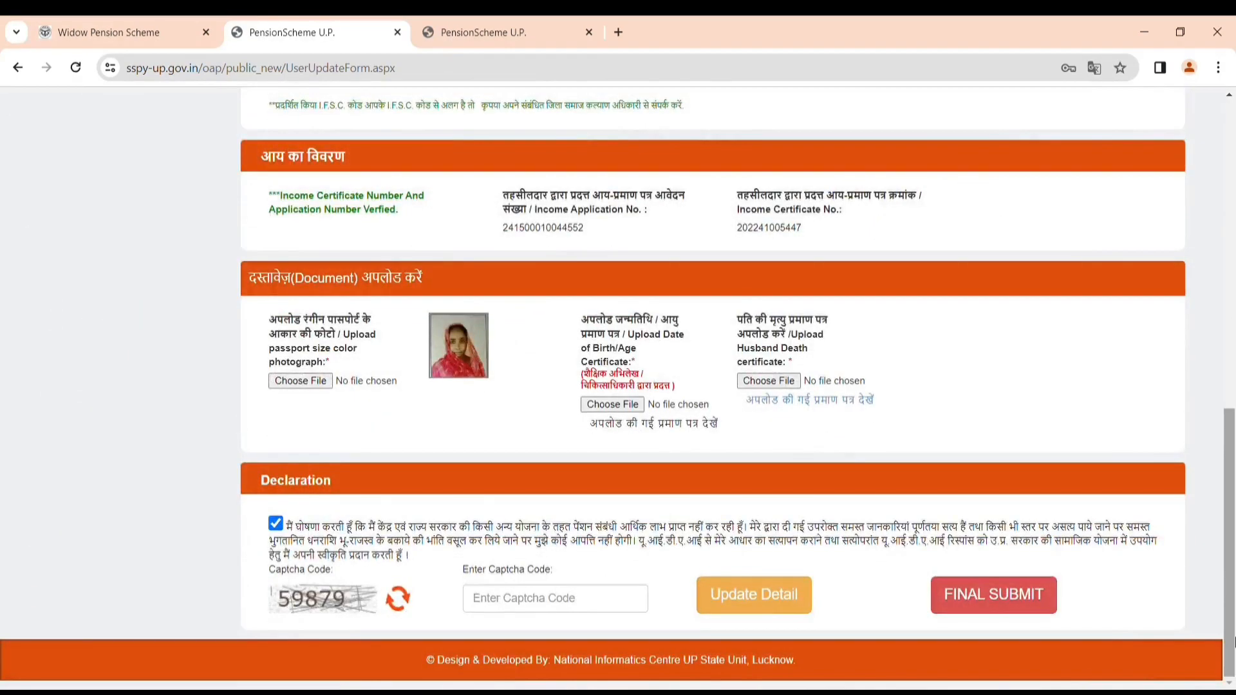
click(577, 601)
text(59)
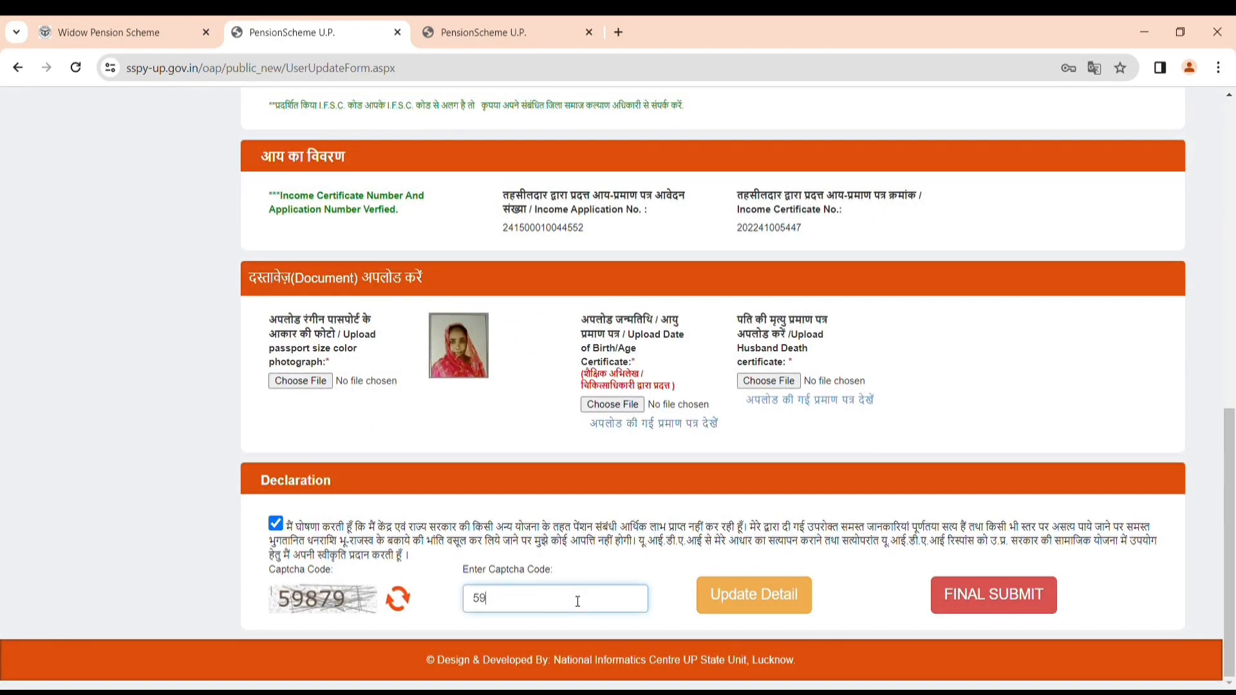
text(879)
click(1015, 597)
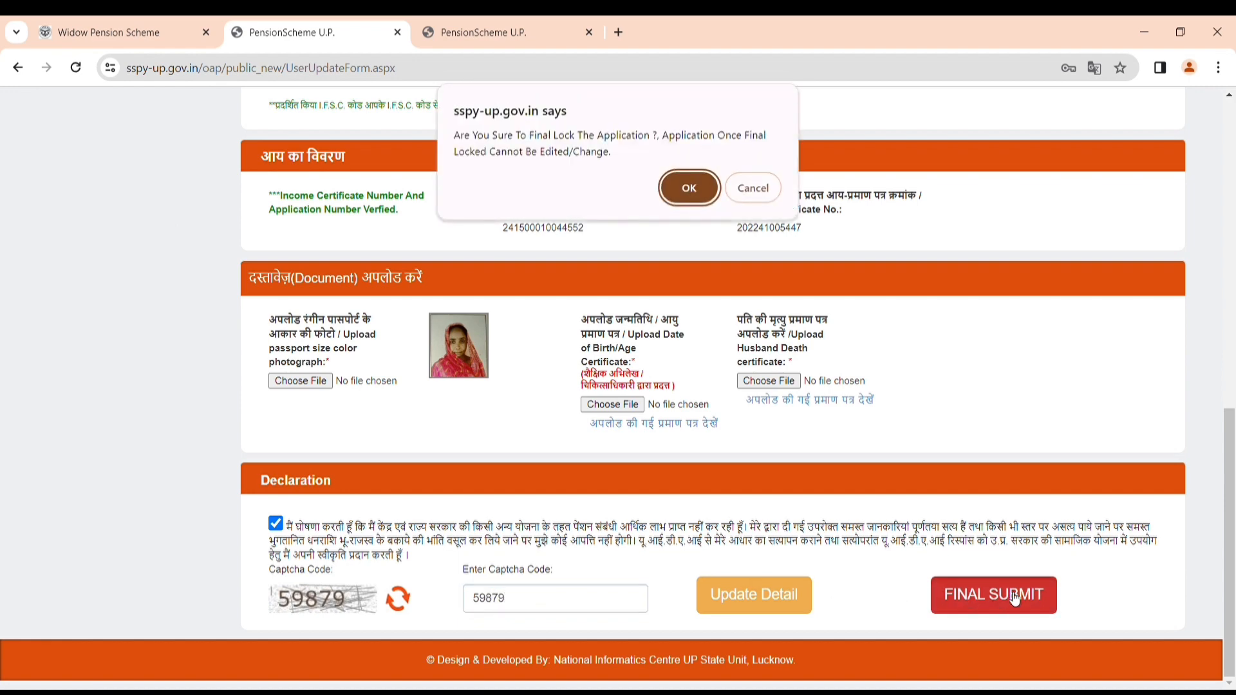
click(687, 188)
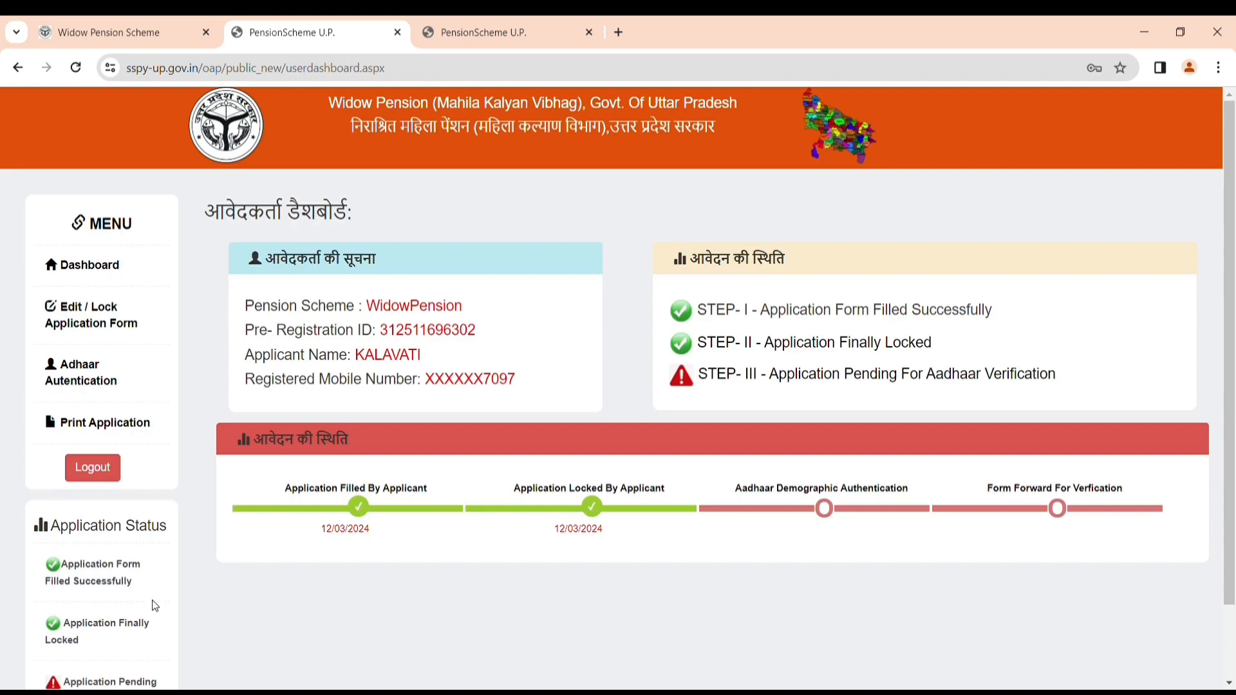
click(96, 370)
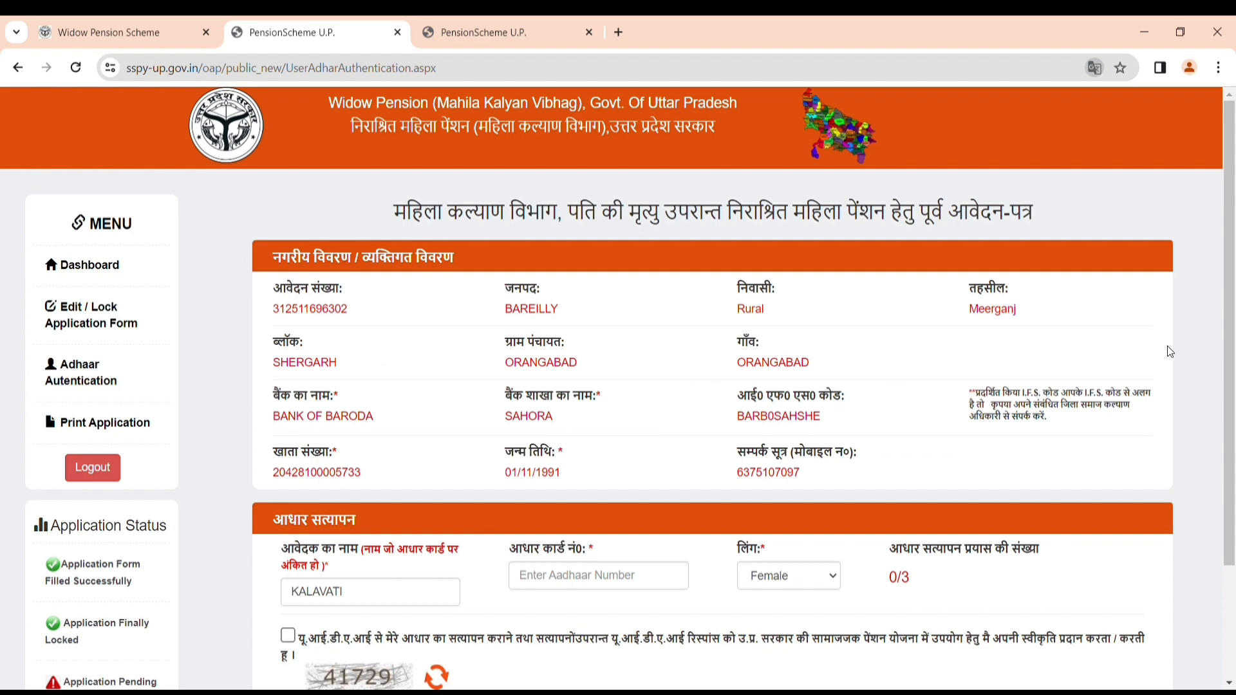
Fill in the applicant's Aadhaar number, tick the consent box and enter the captcha.
scroll(1233, 401, down, 1)
scroll(1232, 400, down, 2)
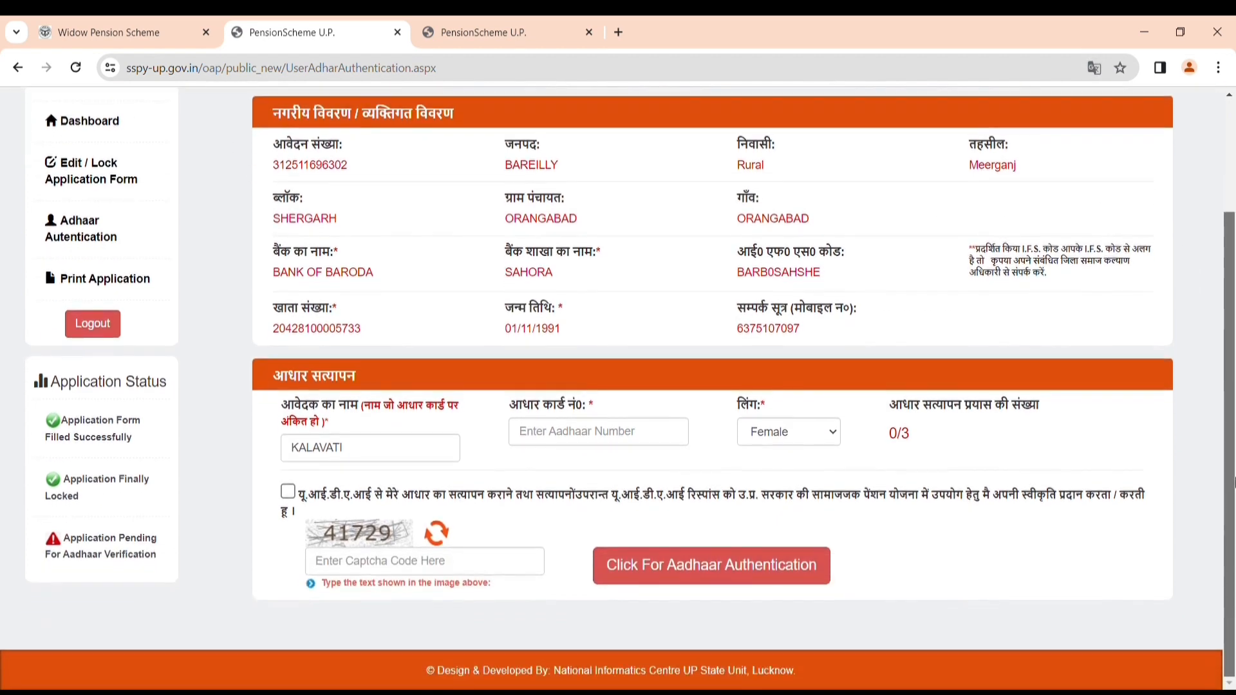
click(631, 439)
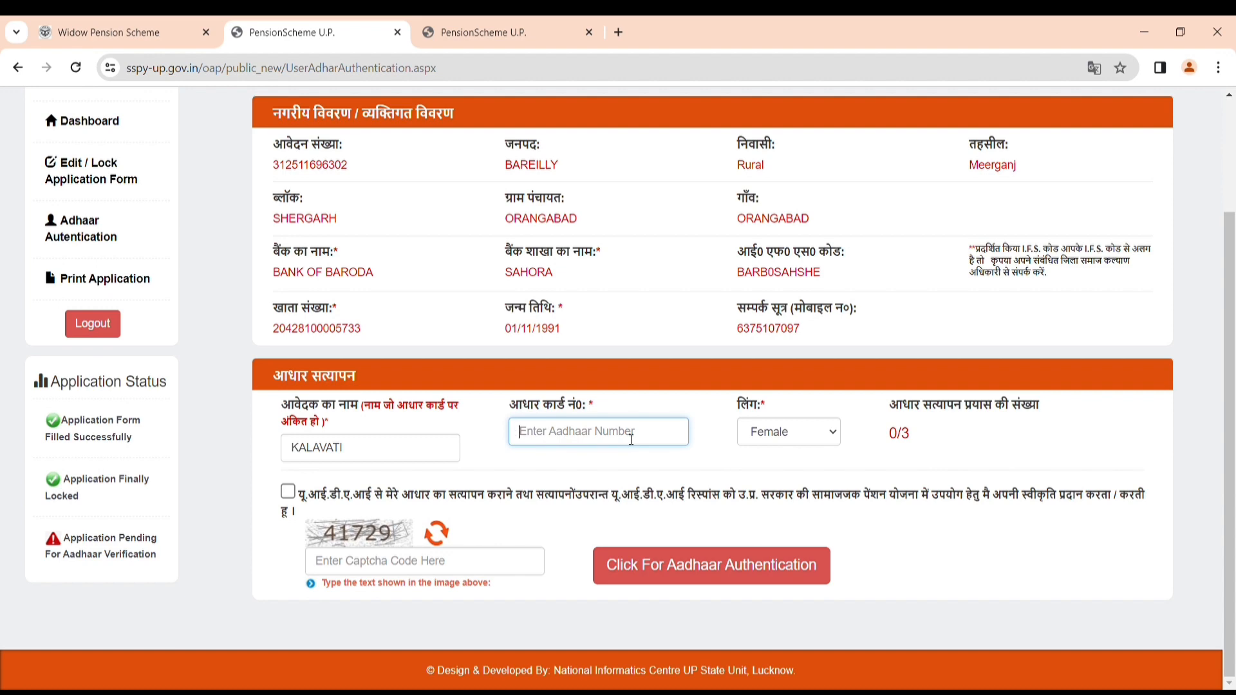
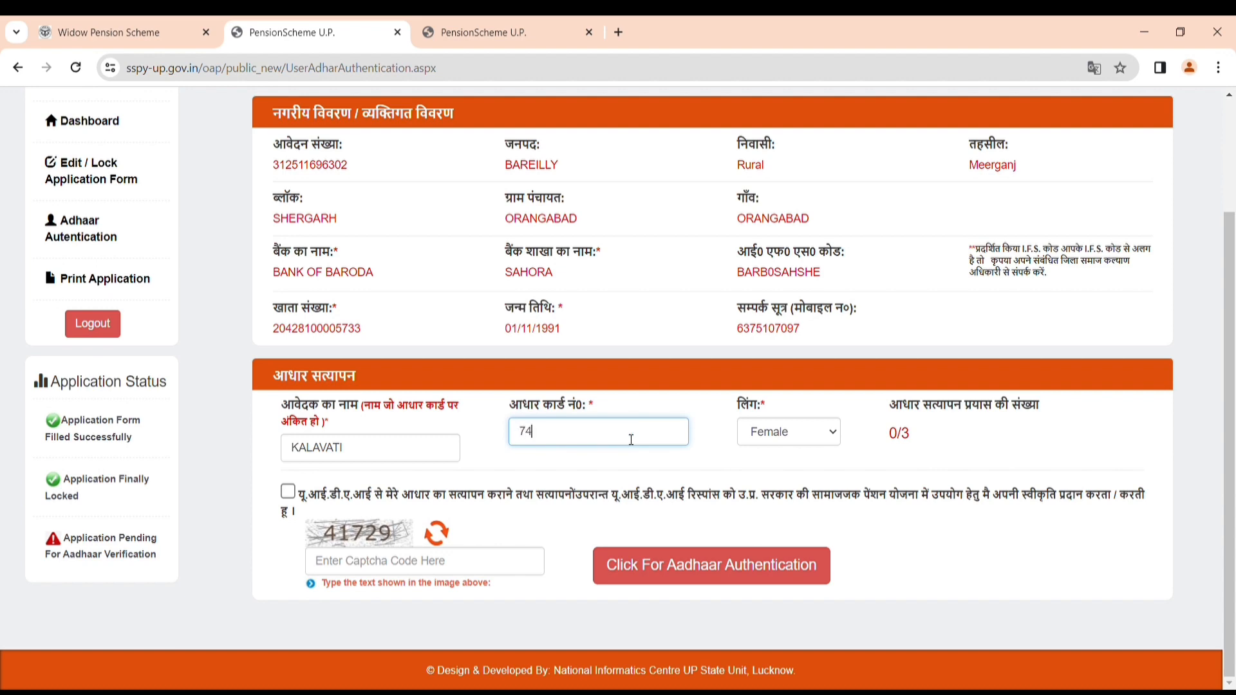
click(288, 491)
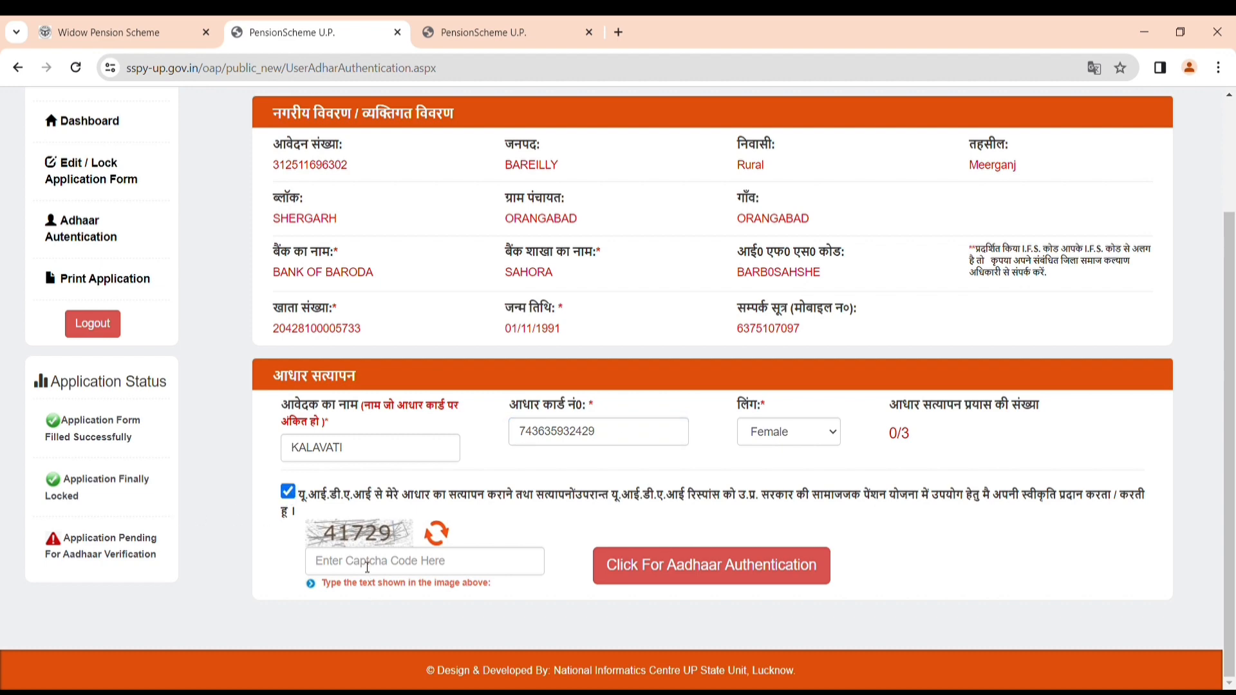
click(368, 561)
text(41729)
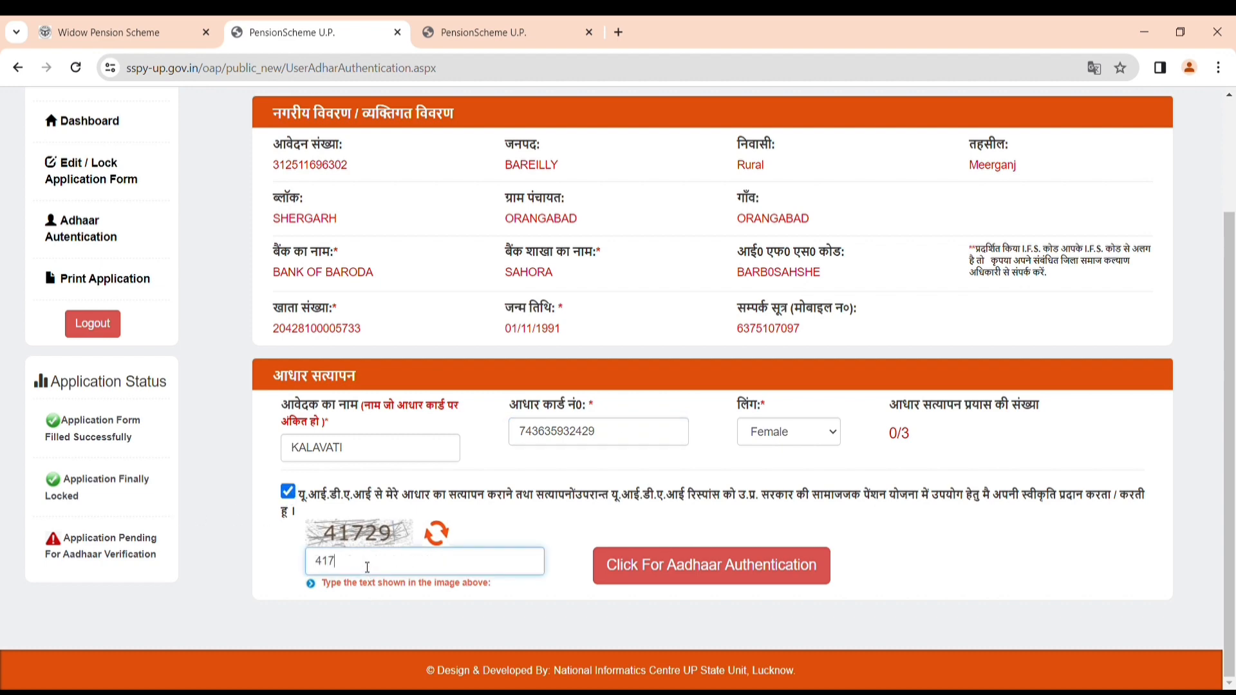
Run the Aadhaar authentication, acknowledge the wait notice, and proceed for final print.
click(619, 566)
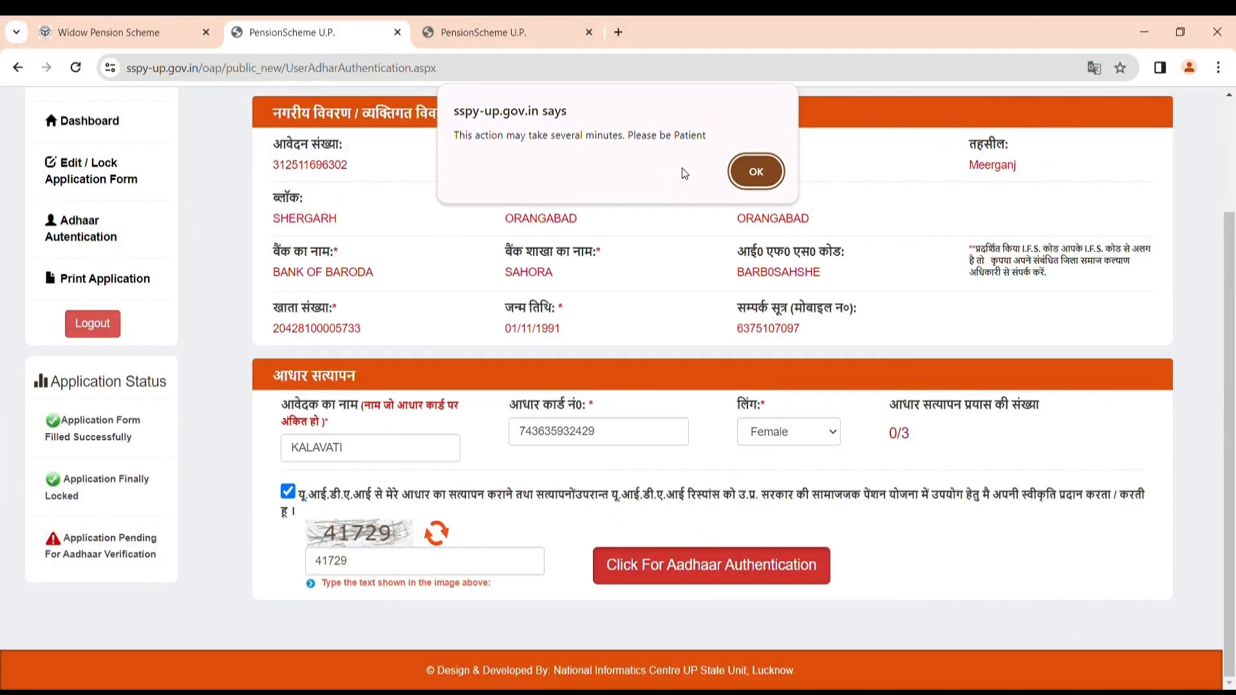
click(738, 171)
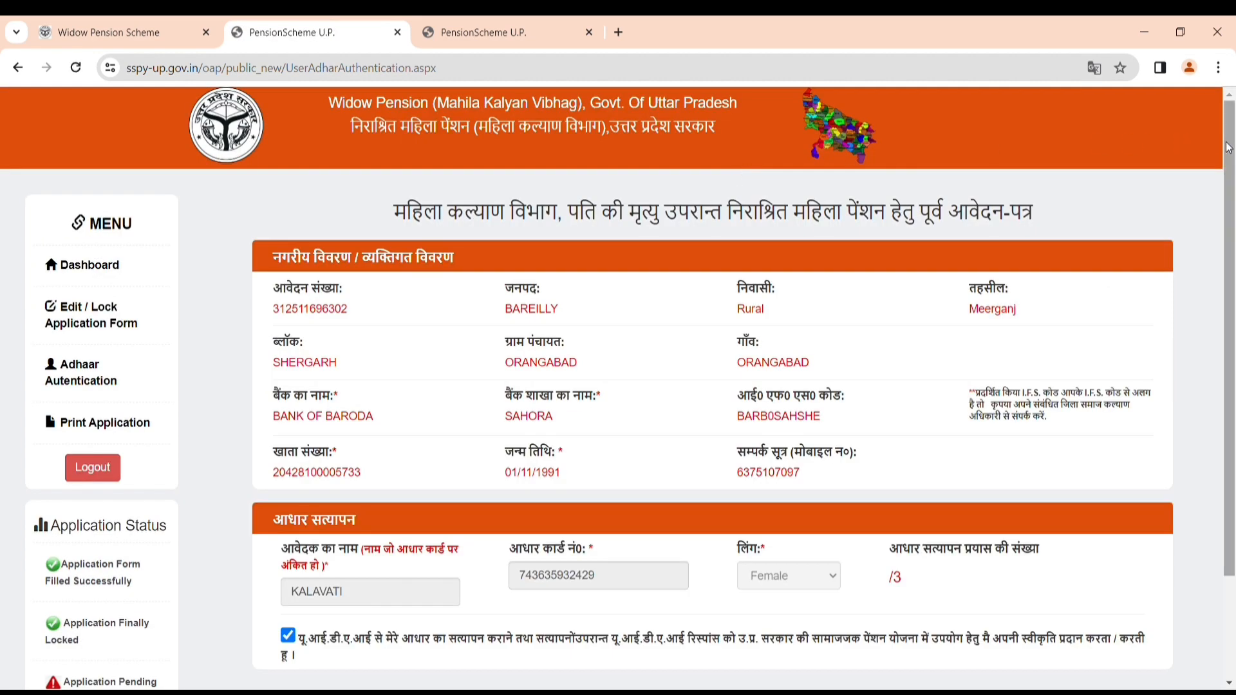
drag(1224, 144, 1230, 364)
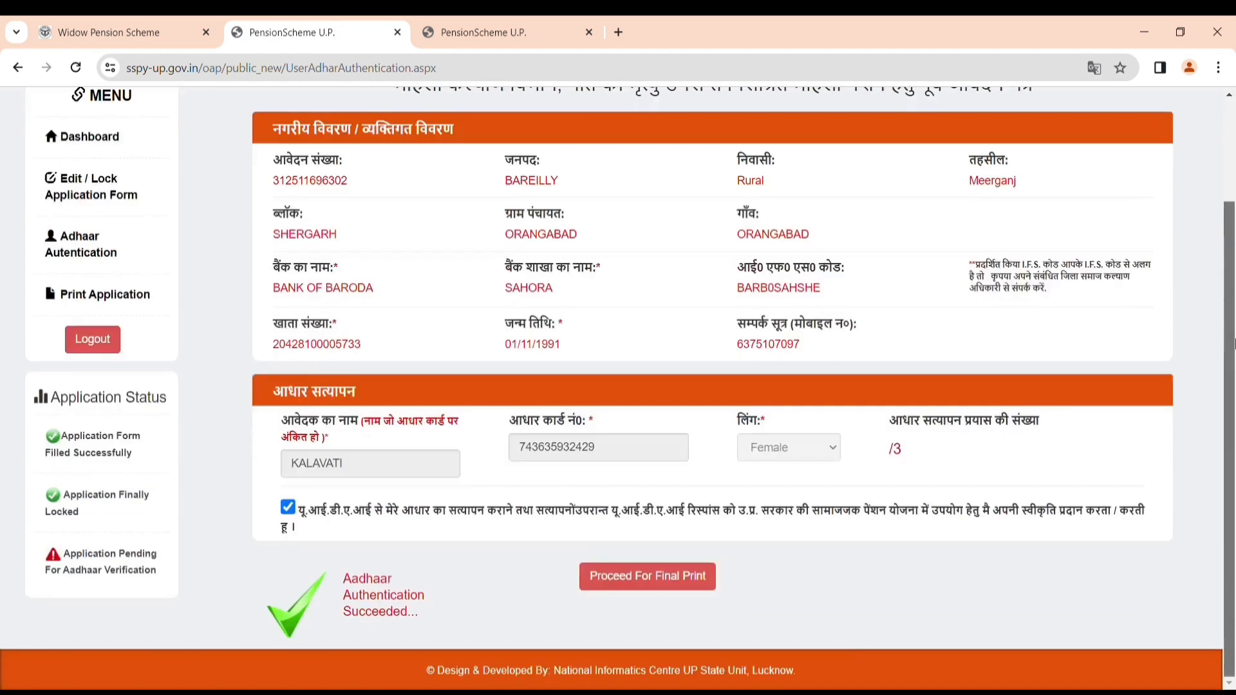
click(669, 582)
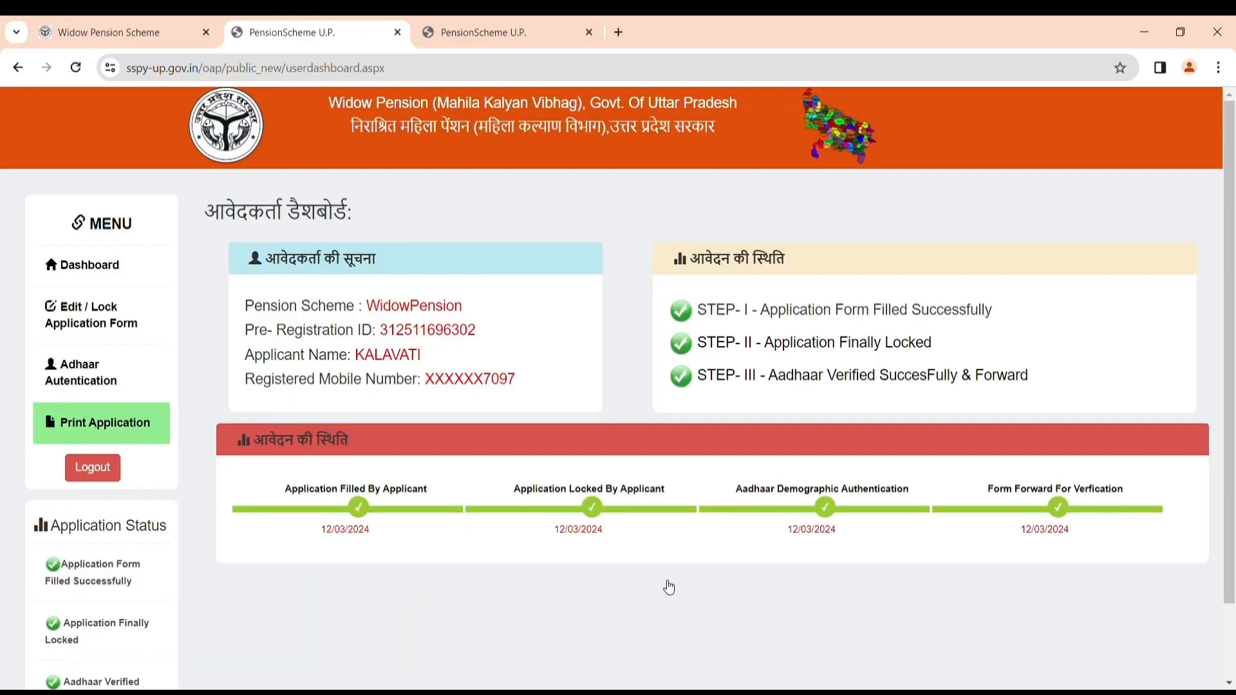
Display the final printable application and scroll through its personal, bank and income details.
click(116, 424)
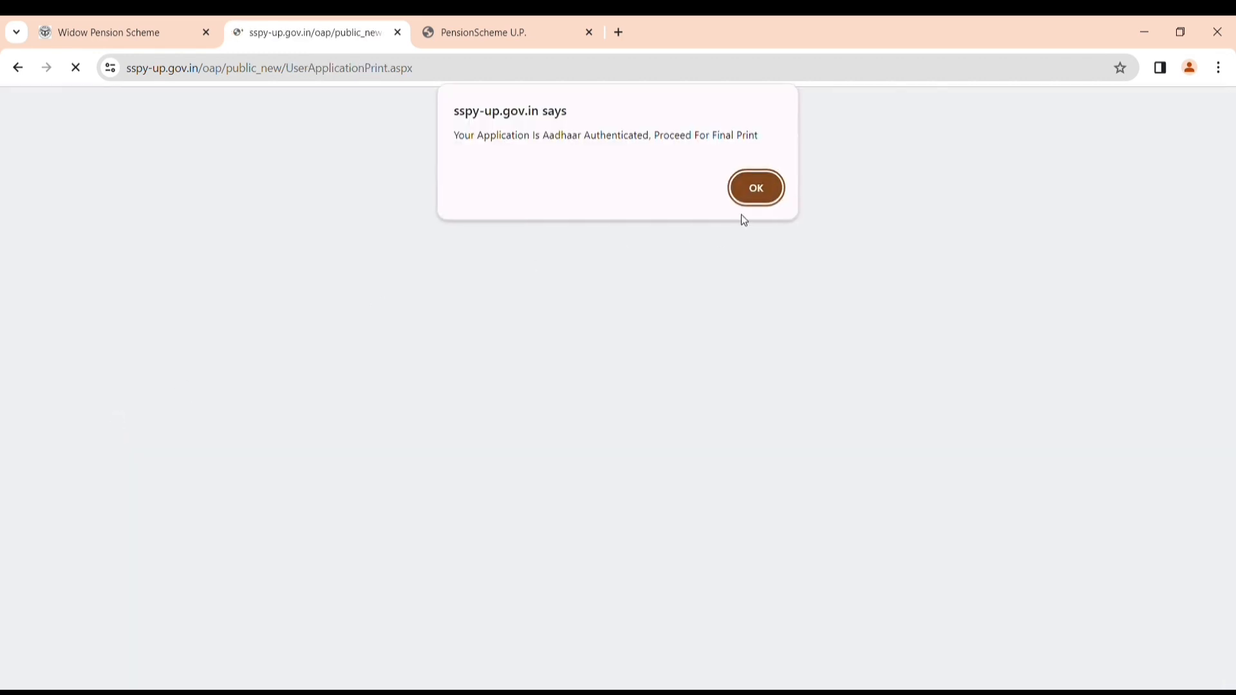
click(754, 189)
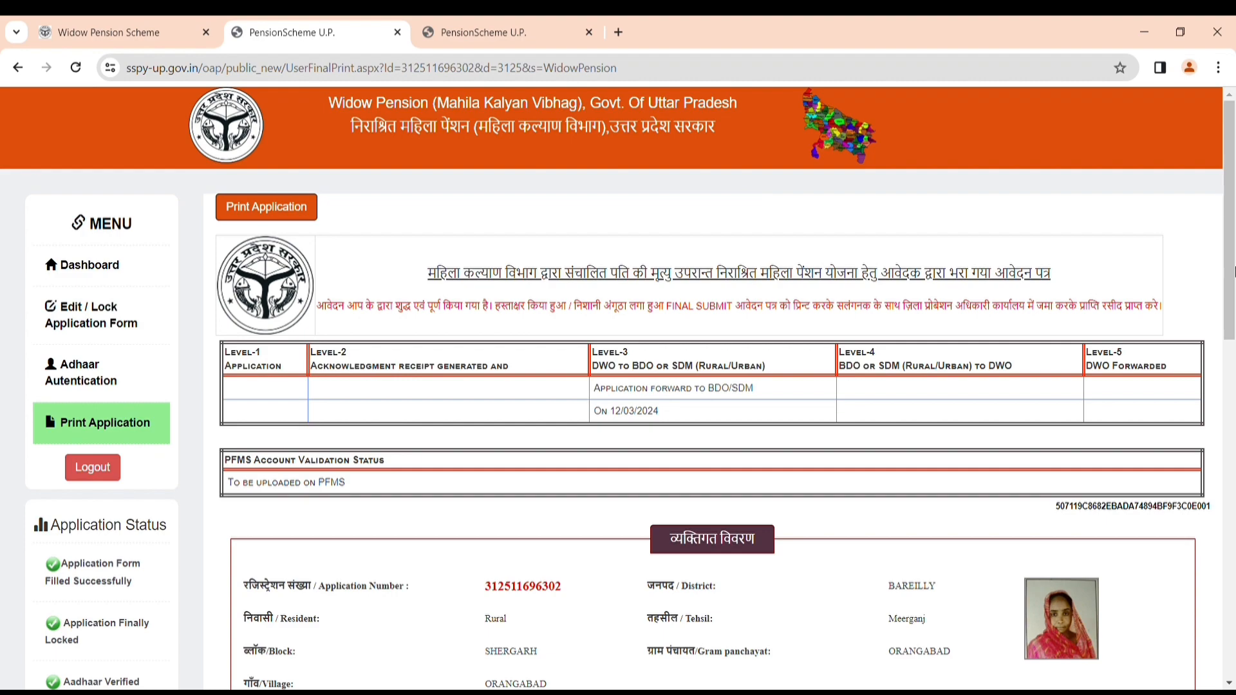
drag(1233, 270, 1232, 665)
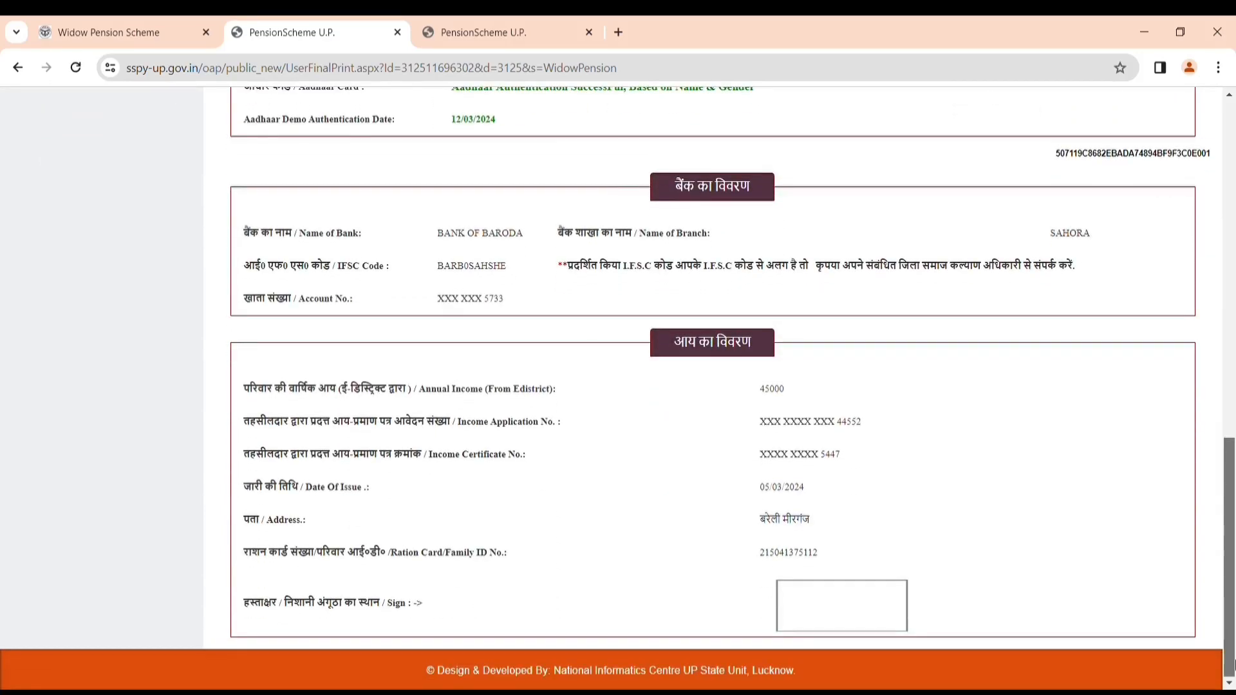
drag(1232, 613, 1213, 392)
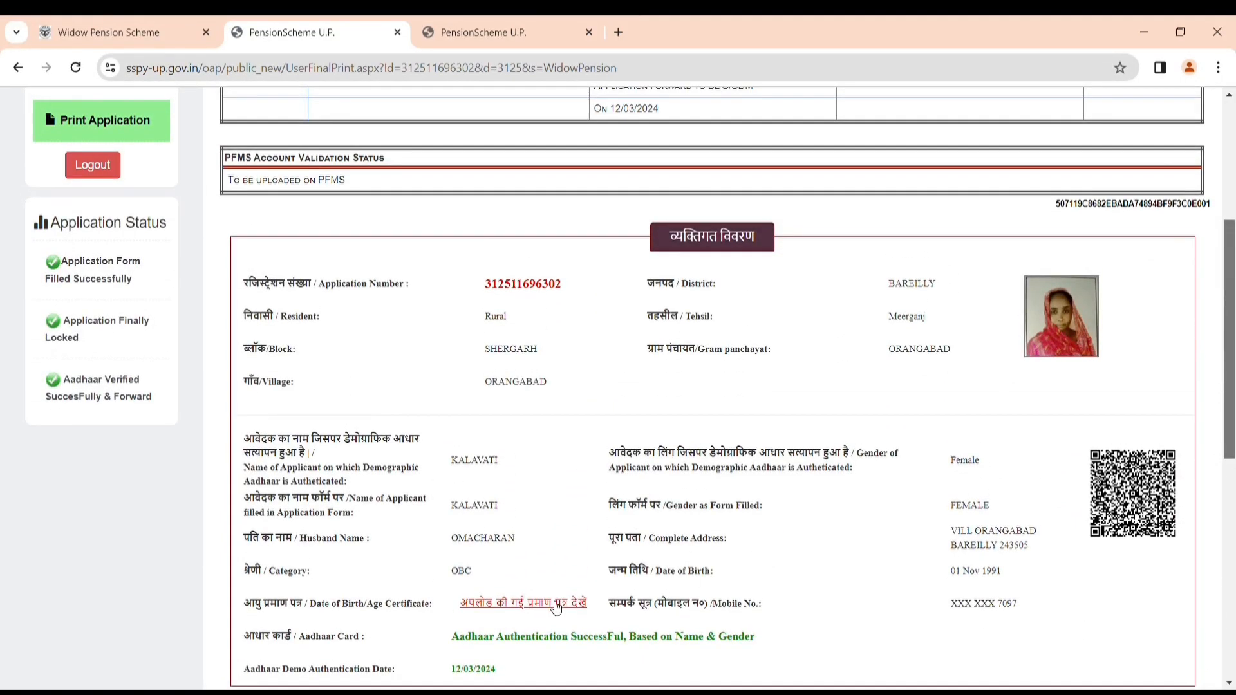